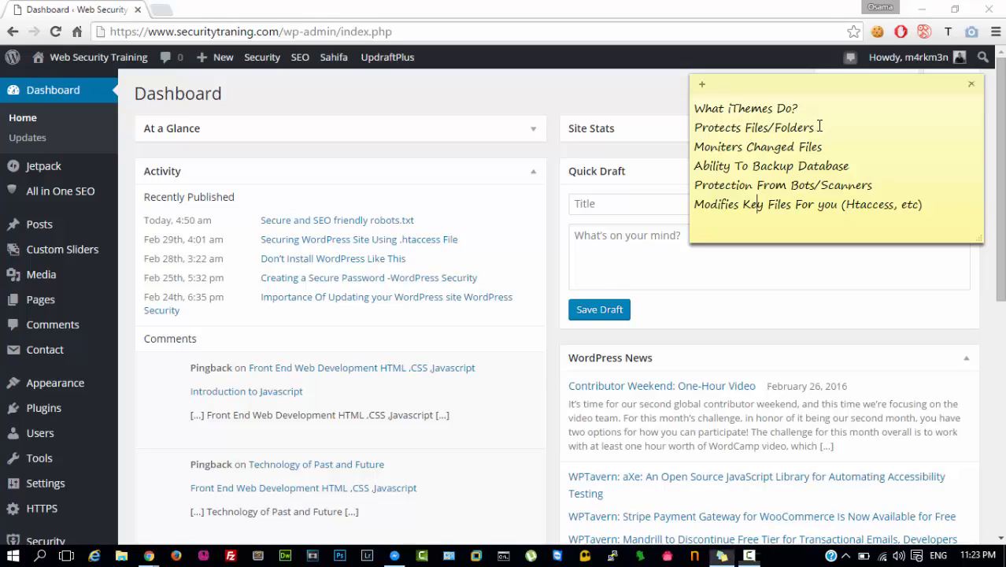
Read through the sticky note's list of iThemes features, from protecting files and folders to modifying key files.
left_click_drag(718, 126, 753, 148)
left_click(771, 155)
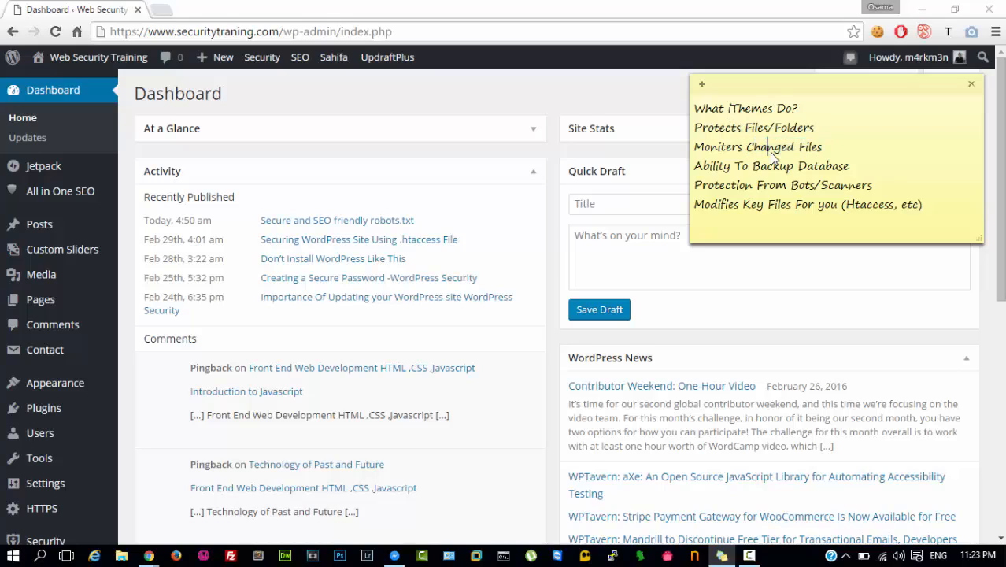
left_click(829, 147)
left_click_drag(851, 166, 766, 163)
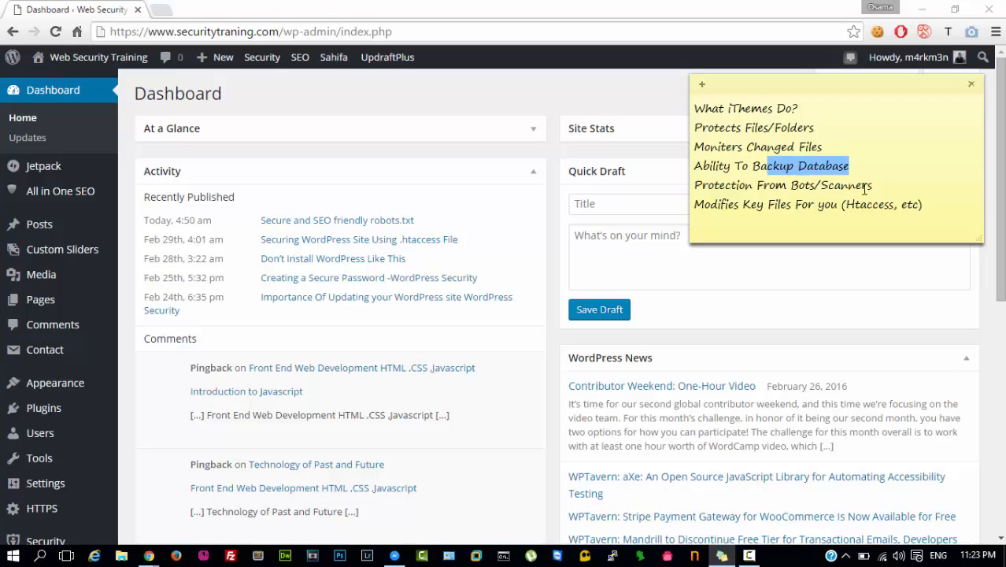
mouse_move(873, 188)
left_mouse_down()
mouse_move(800, 191)
mouse_move(880, 186)
left_mouse_up()
left_click(792, 191)
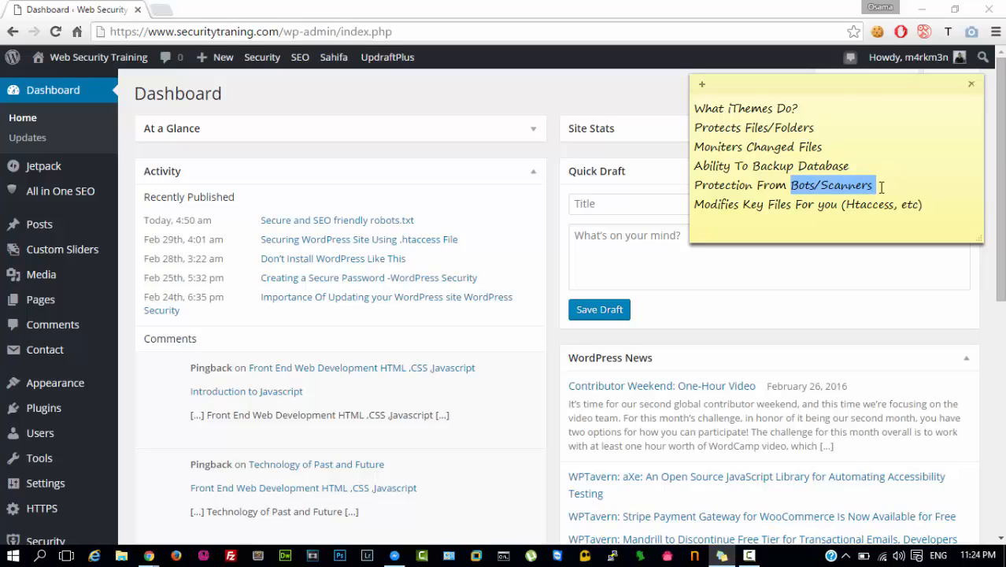
left_click(819, 215)
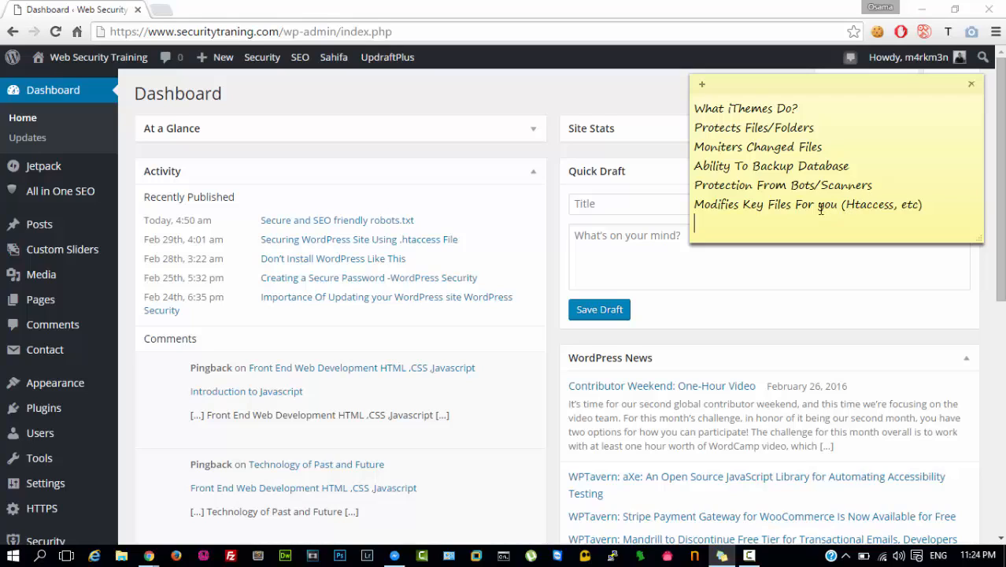
Switch to the WordPress dashboard in the browser and open the page for adding new plugins.
left_click(748, 312)
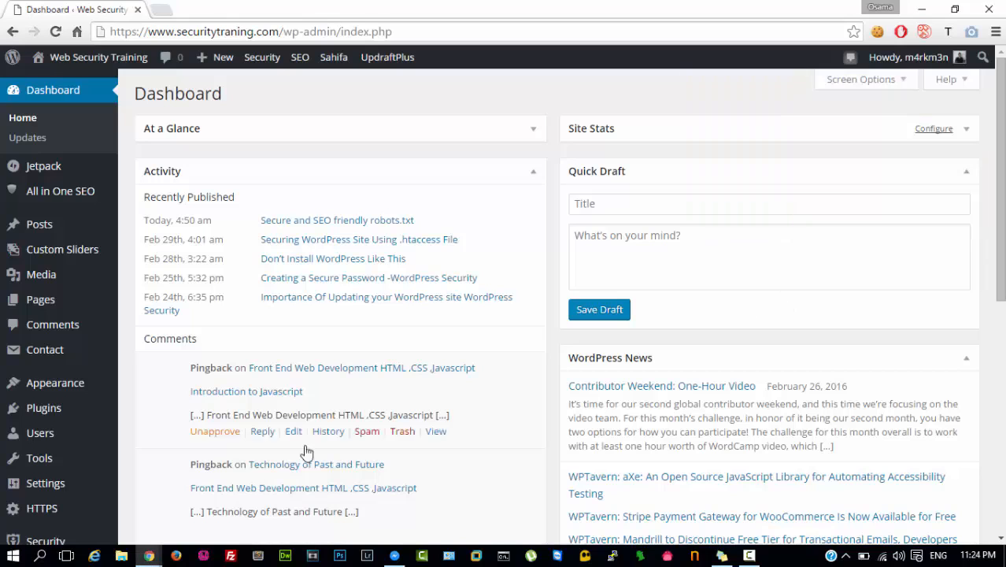
scroll(134, 373, "down", 3)
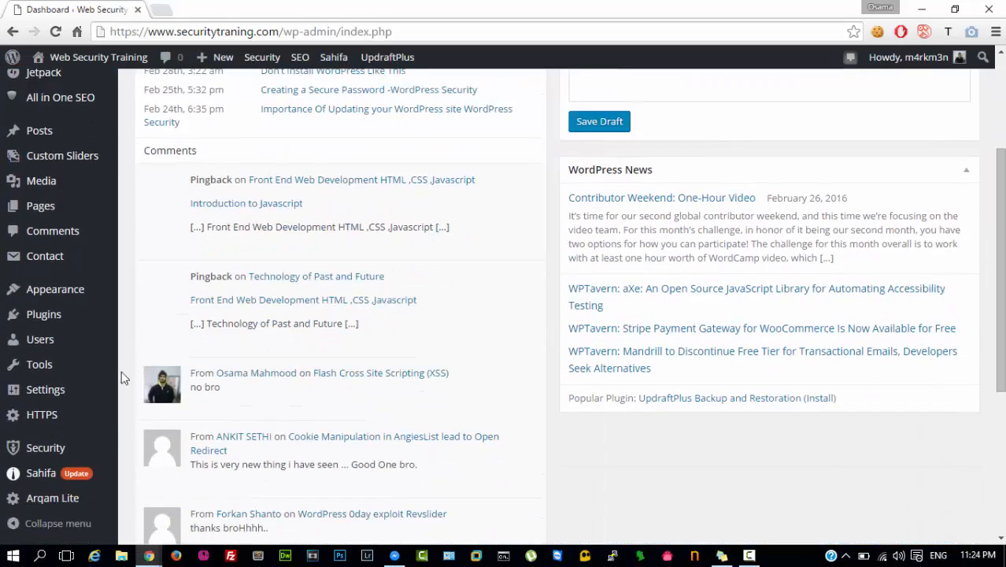
mouse_move(46, 387)
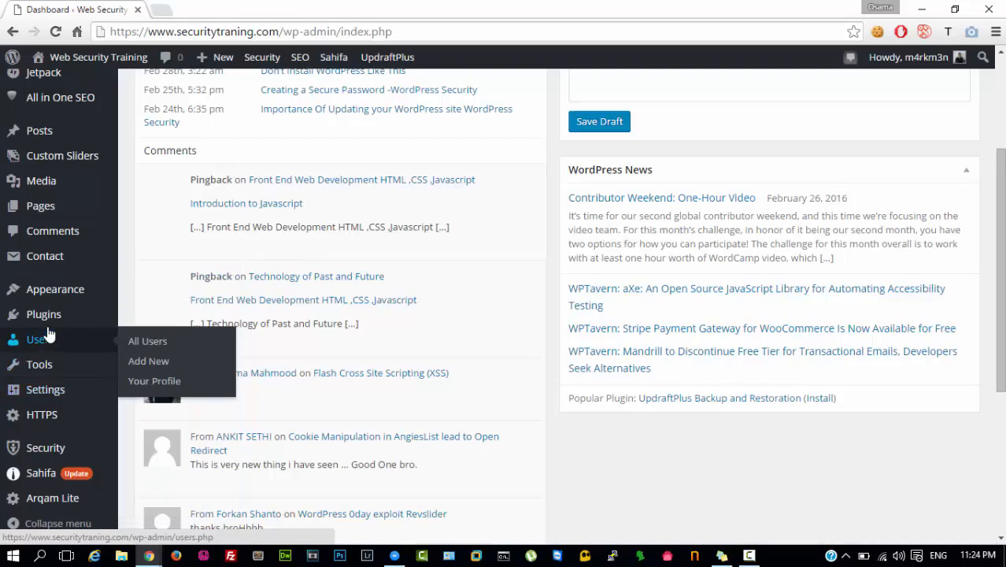
mouse_move(50, 325)
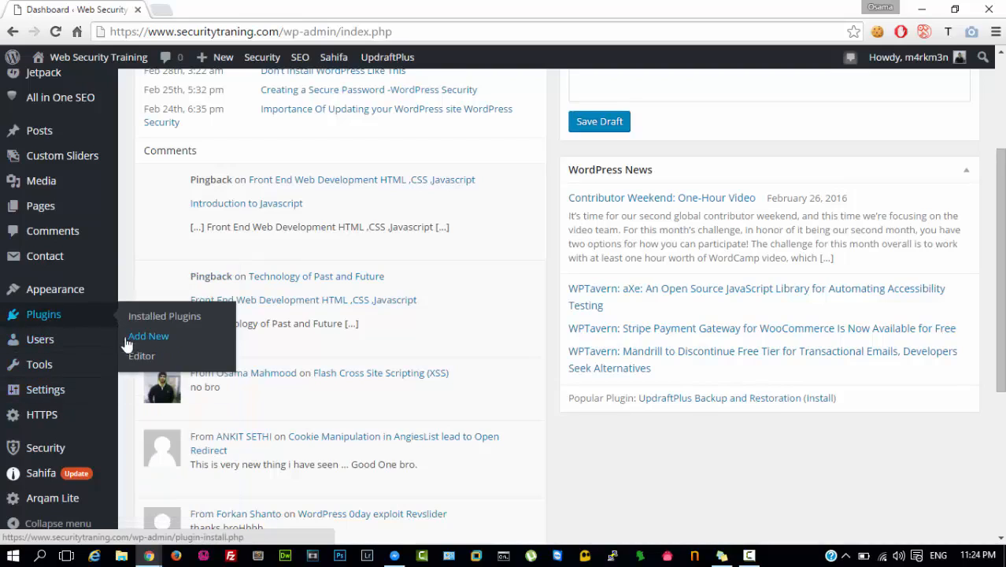
left_click(154, 337)
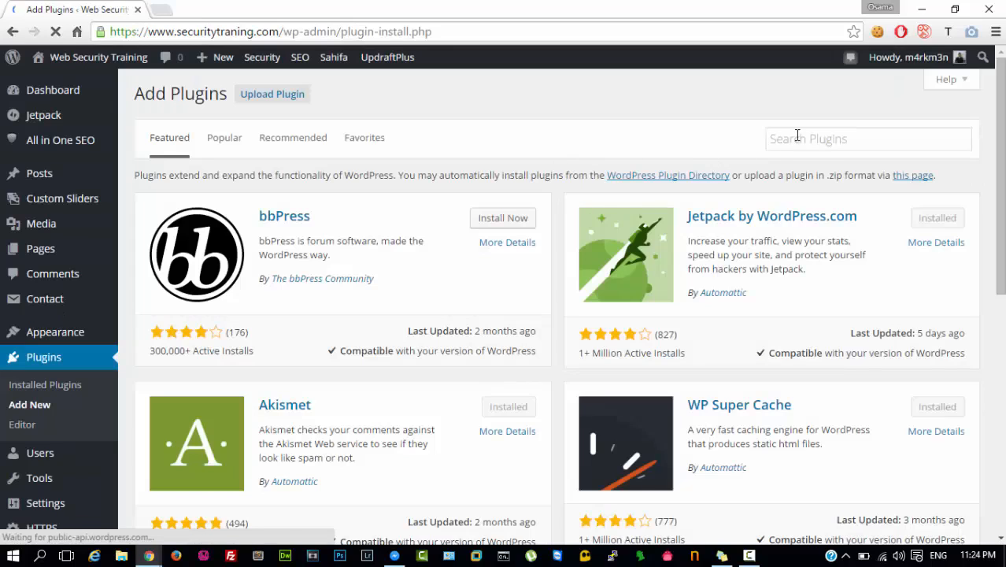
Search the plugin directory for "ithemes security".
left_click(797, 135)
type("the")
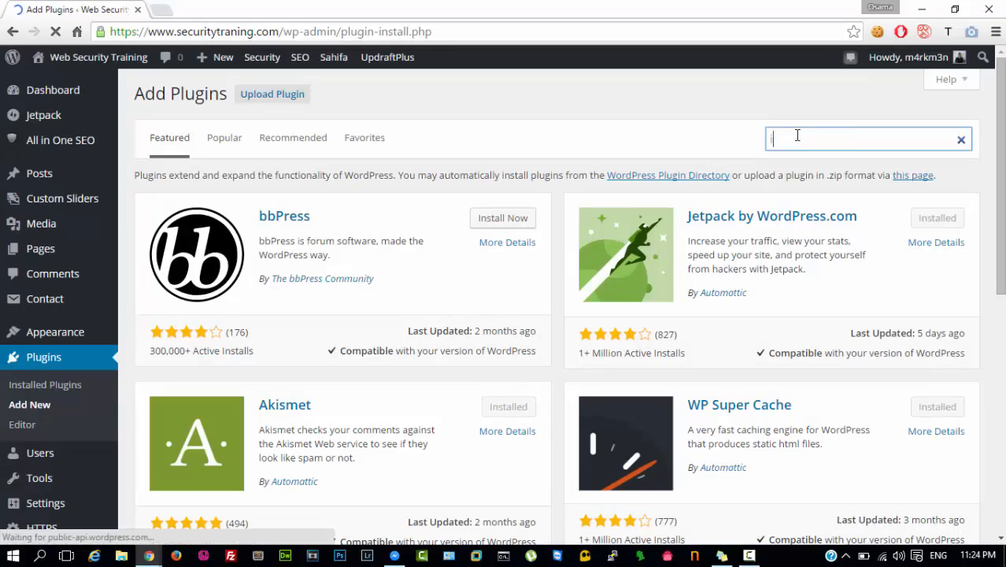
type("mes secur")
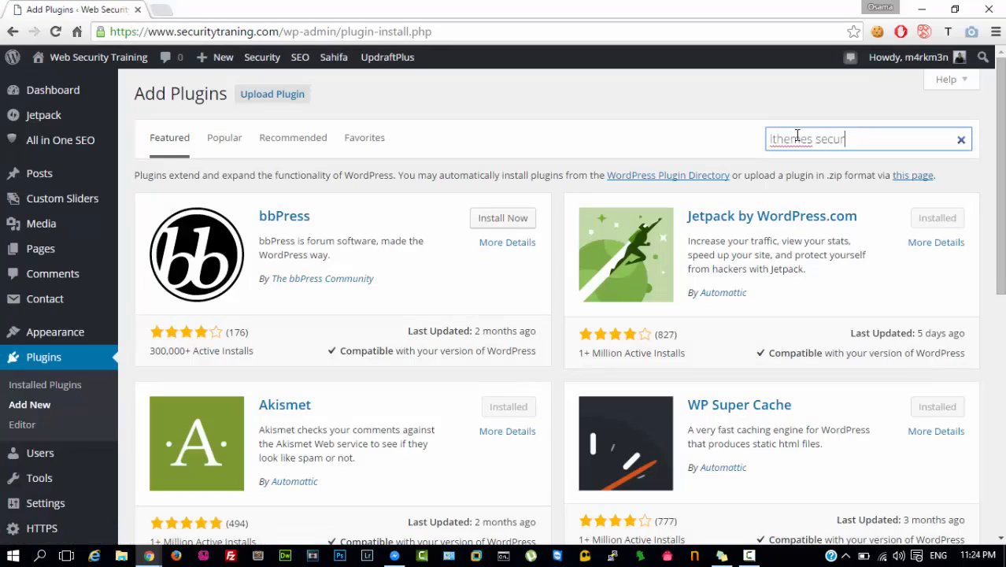
type("ity")
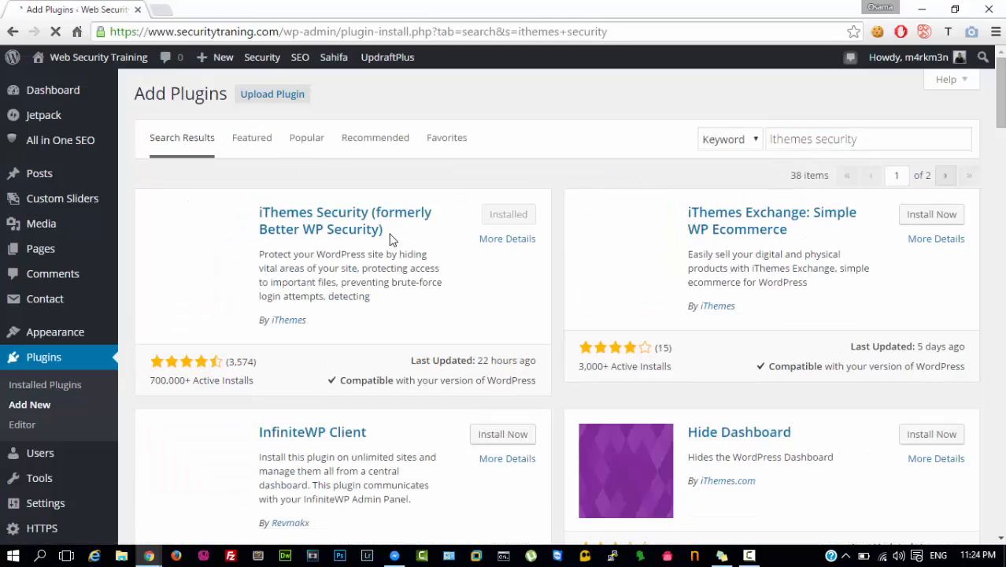
Check the iThemes Security (formerly Better WP Security) entry in the search results and its installation status.
left_click_drag(391, 239, 328, 213)
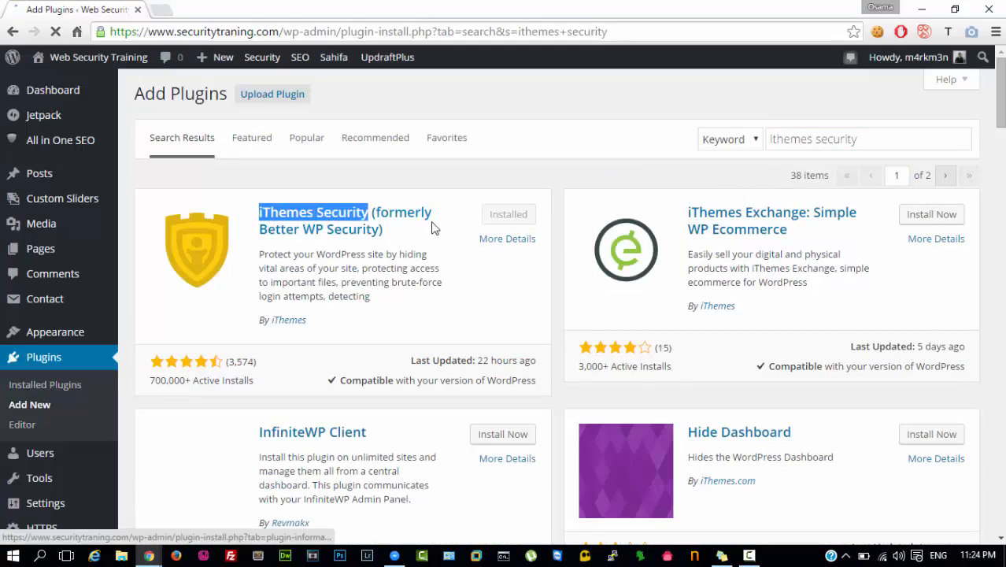
left_click(416, 243)
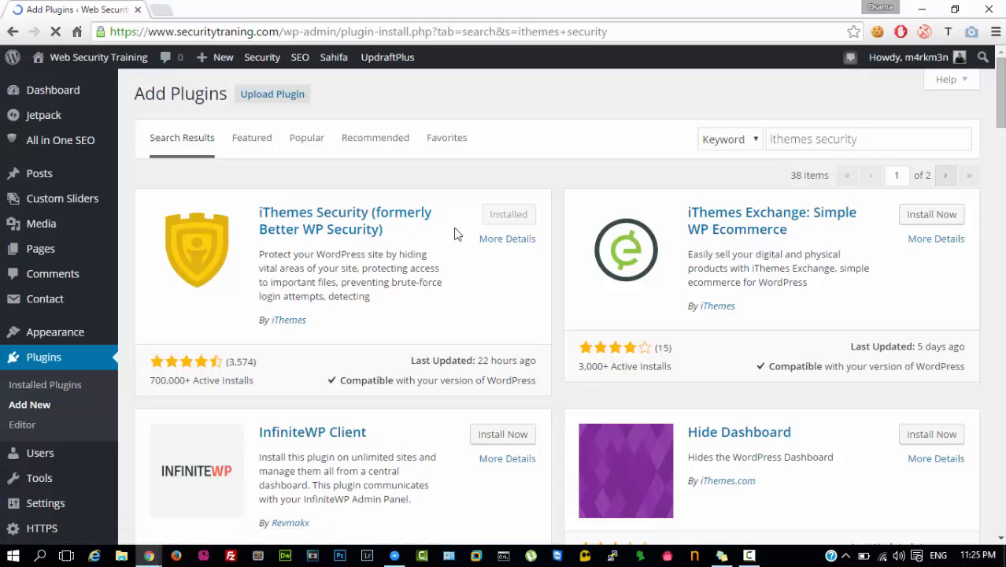
left_click_drag(491, 223, 529, 225)
left_click(528, 225)
Open the iThemes Security dashboard and look over its lockout notice, Getting Started and WordPress File Permissions sections.
scroll(20, 197, "down", 3)
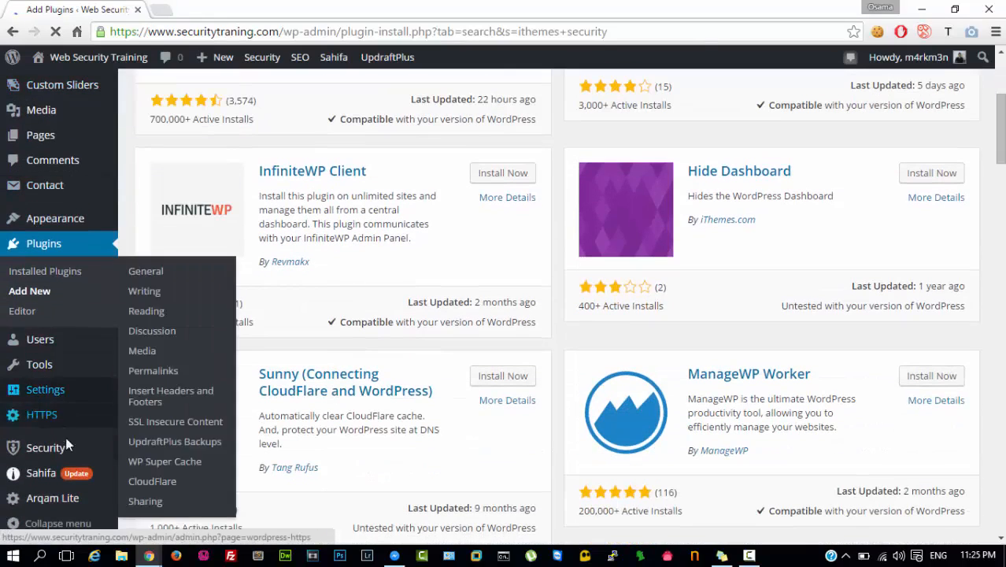
mouse_move(47, 450)
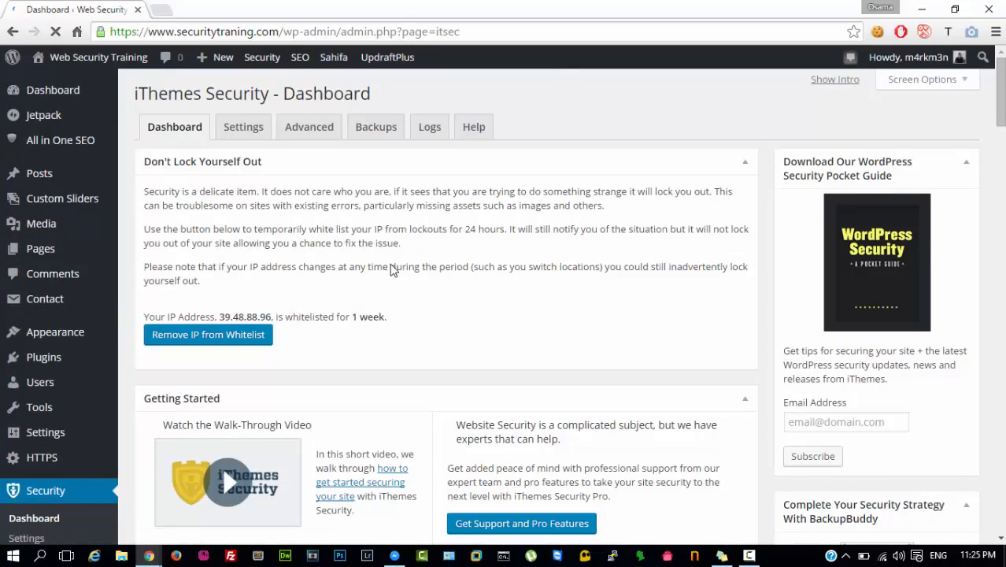
scroll(393, 269, "down", 3)
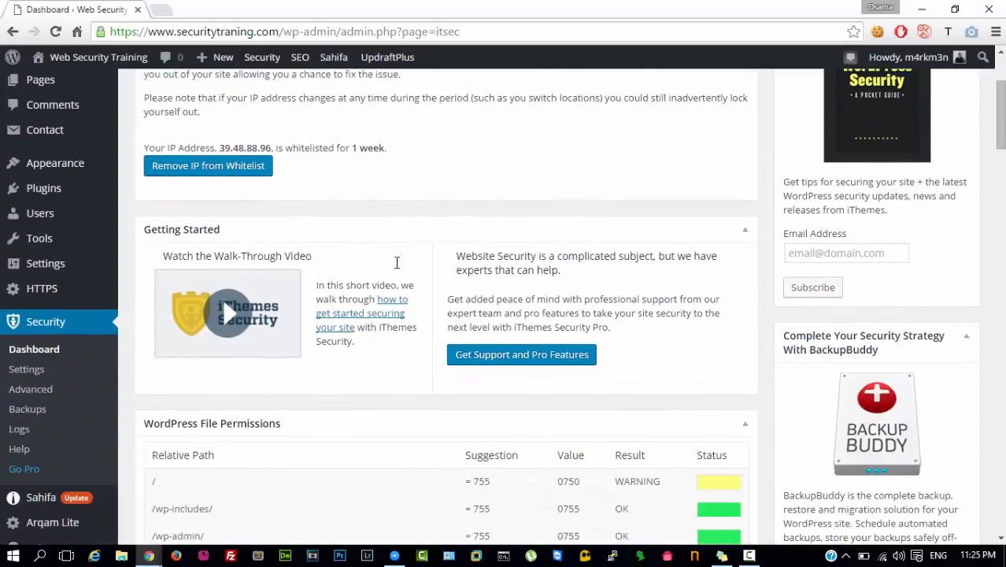
scroll(395, 269, "up", 2)
scroll(395, 269, "down", 8)
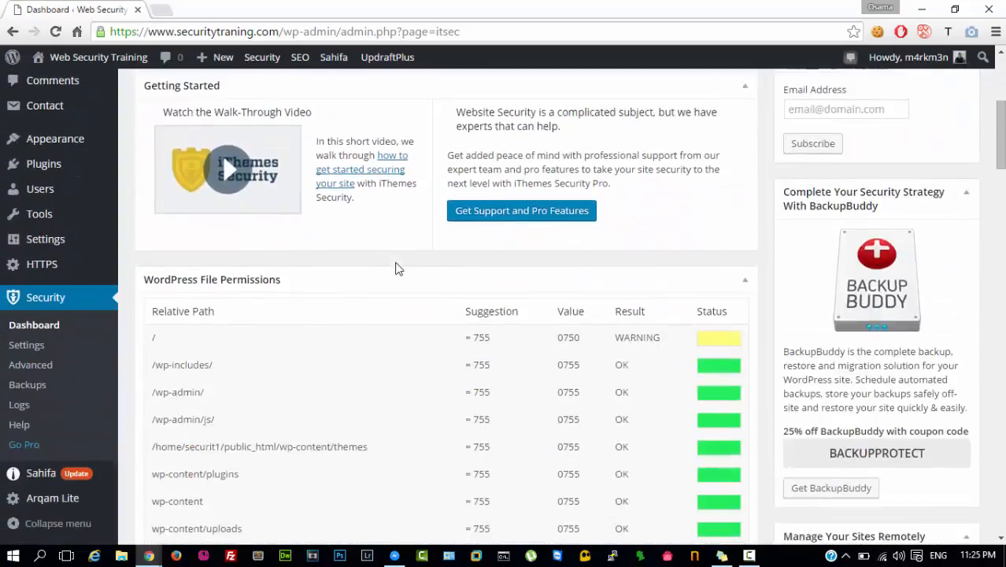
scroll(397, 267, "up", 8)
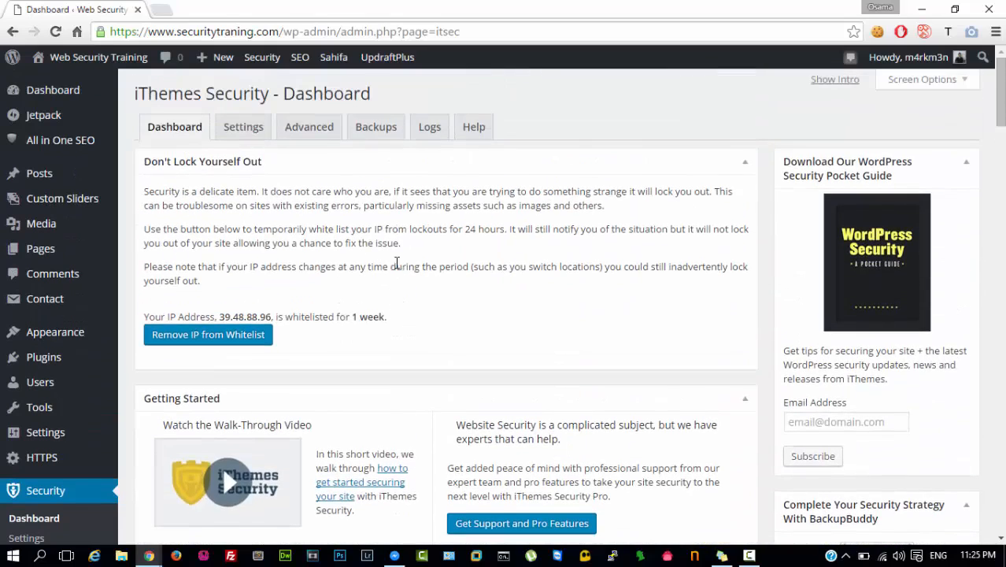
Open the iThemes Security settings and examine the Global Settings for file writing, notification emails and lockout messages.
left_click(251, 132)
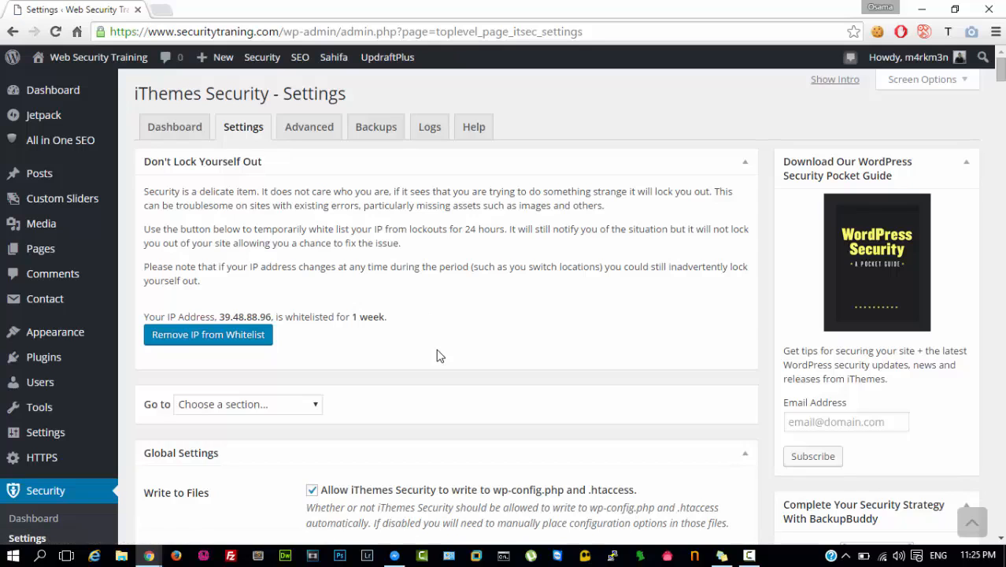
scroll(246, 472, "down", 5)
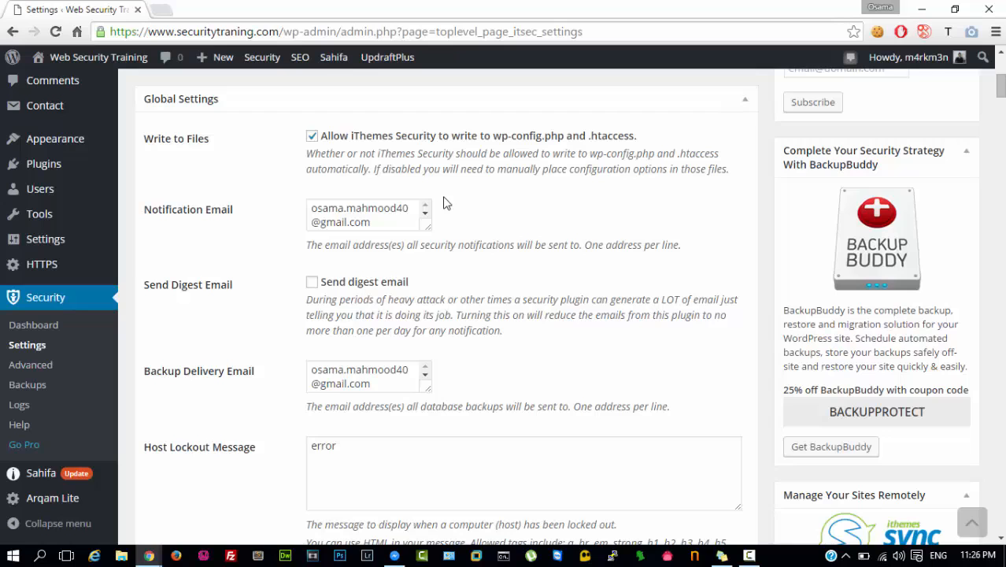
scroll(444, 203, "down", 2)
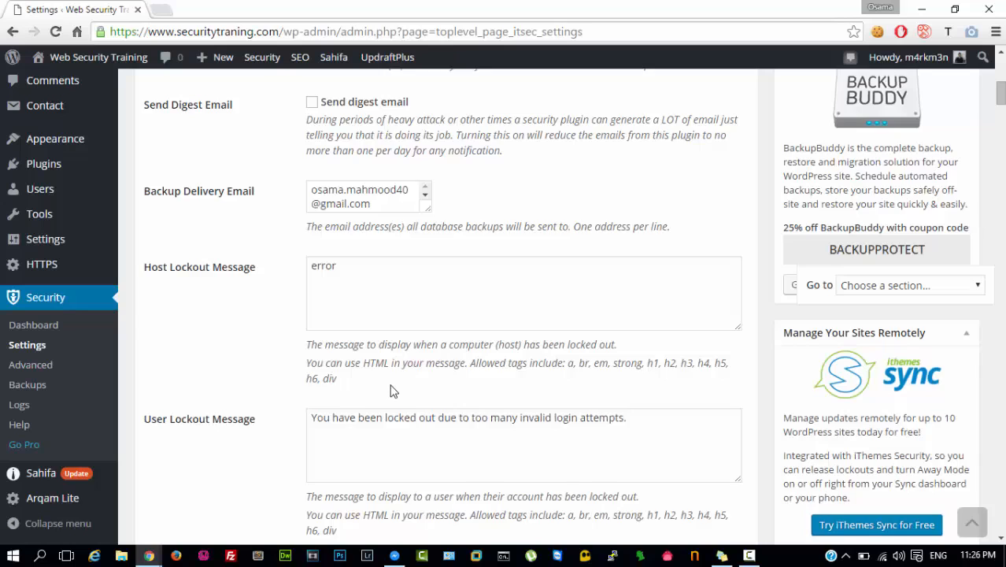
scroll(393, 391, "down", 2)
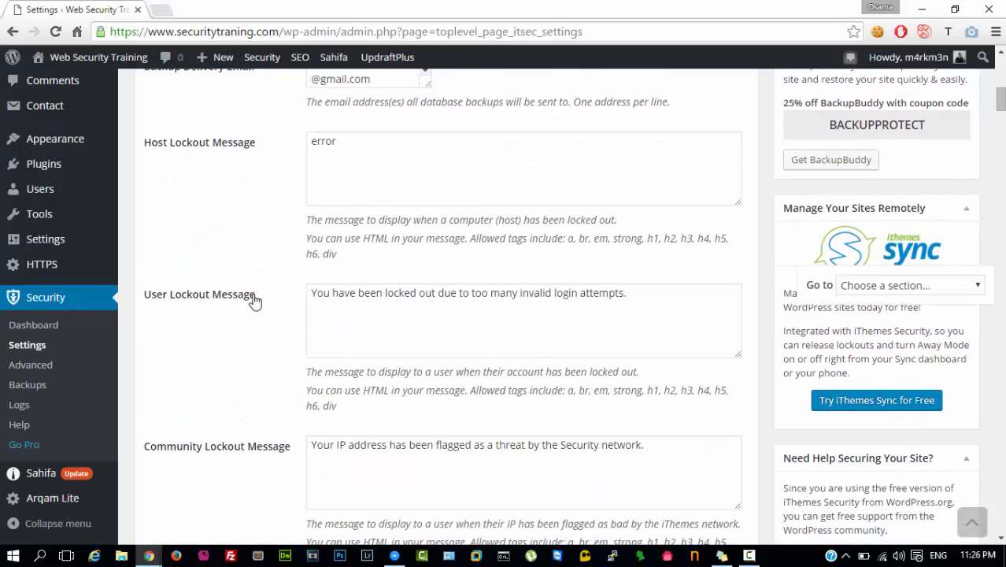
left_click(254, 300)
left_click(507, 309)
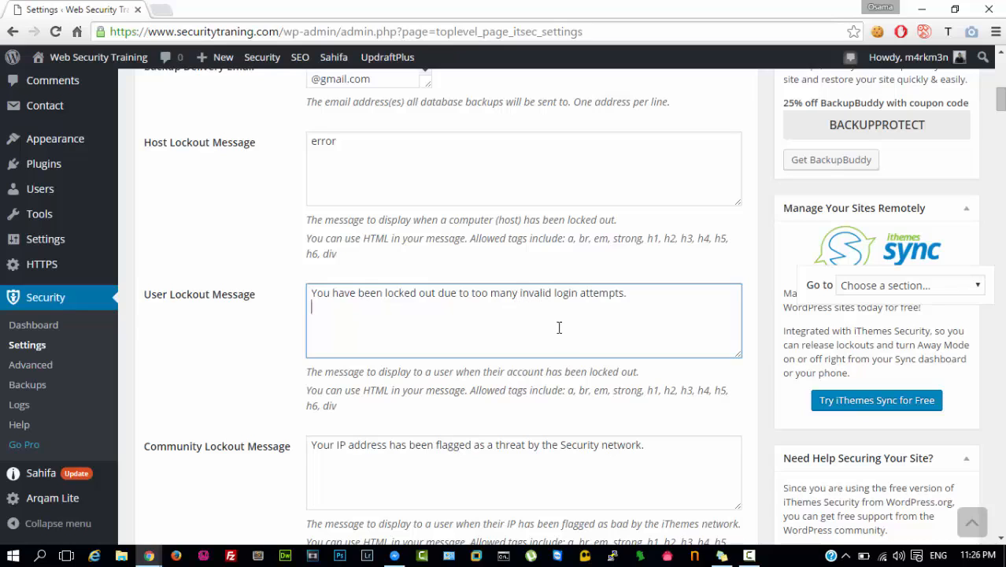
scroll(452, 474, "down", 2)
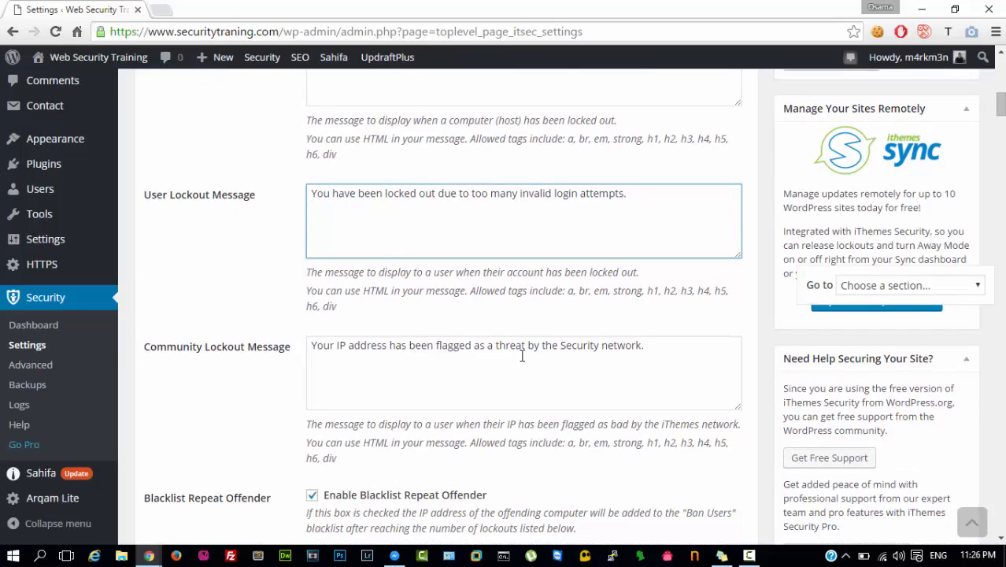
left_click(560, 346)
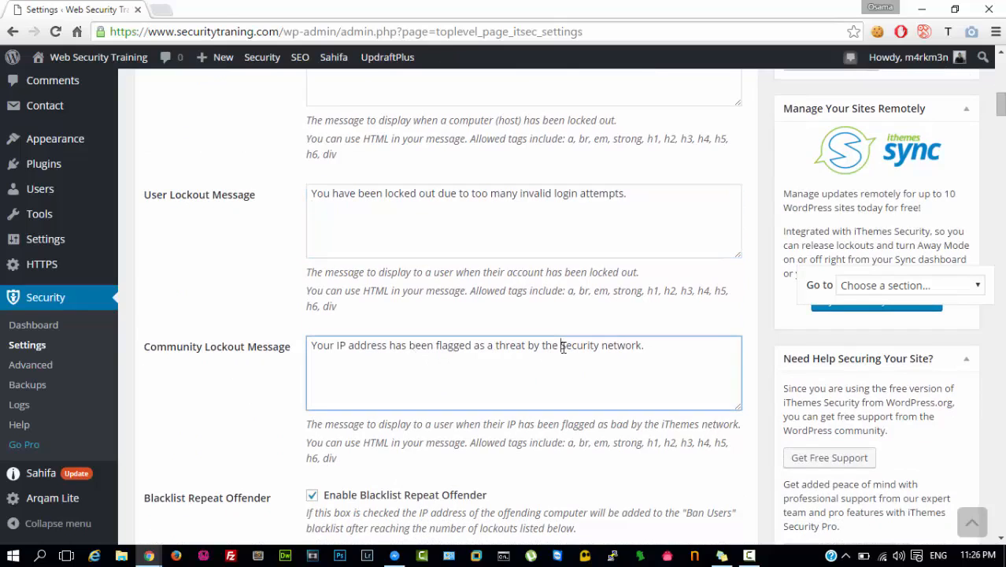
left_click_drag(557, 345, 564, 345)
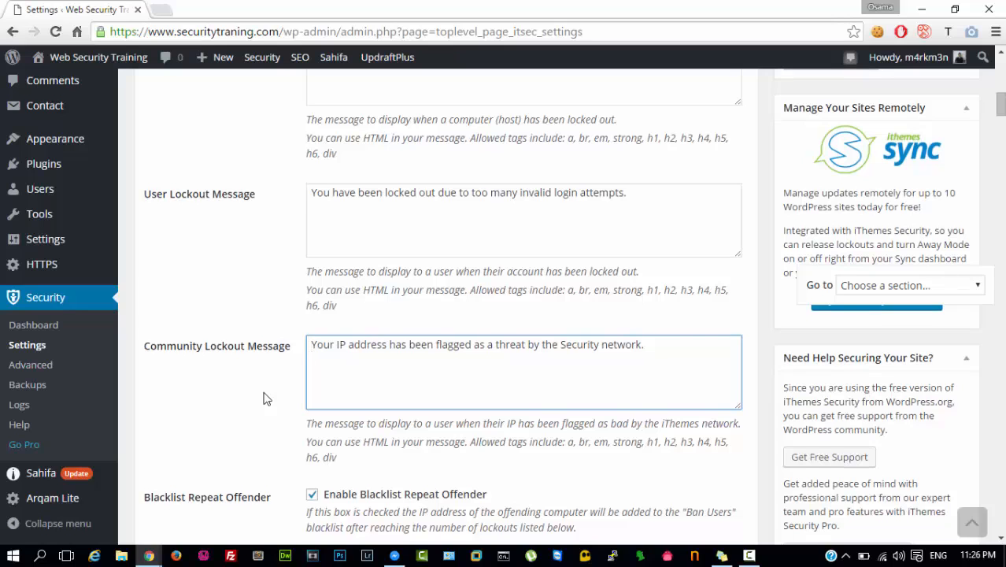
Examine the blacklist, lockout period, white list, email notification and logging options, continuing down to the 404 Detection section.
scroll(264, 398, "down", 1)
scroll(263, 399, "down", 2)
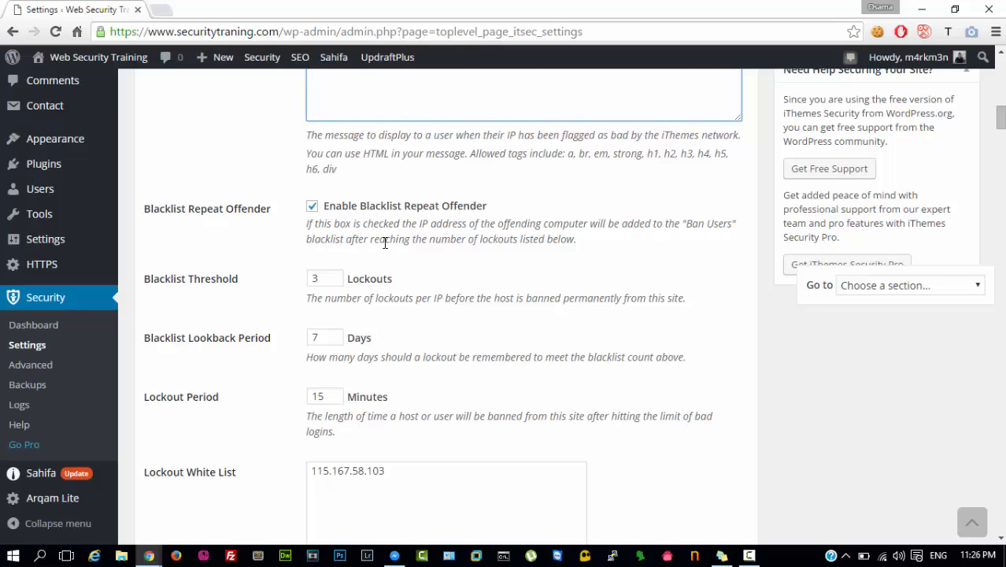
scroll(385, 242, "down", 2)
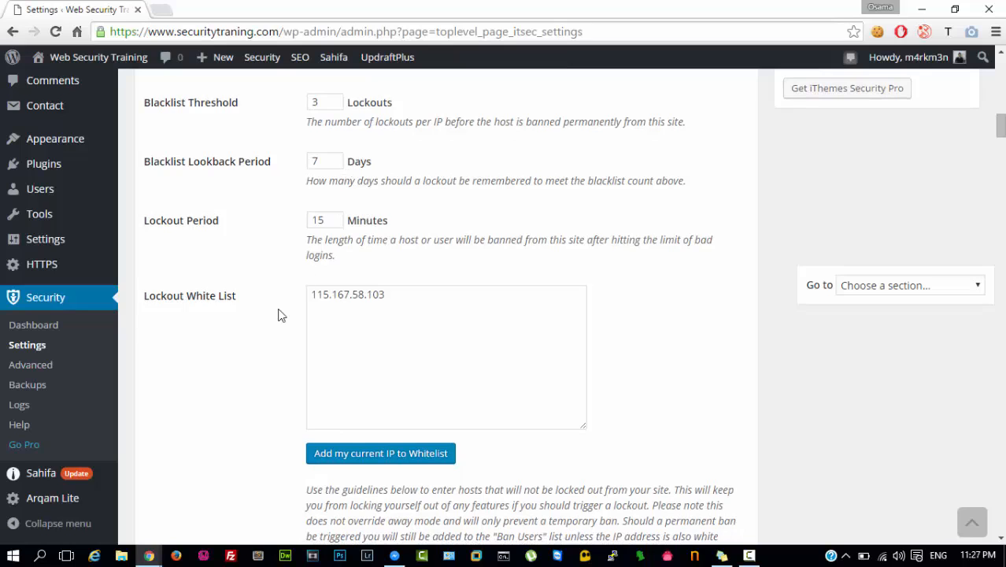
scroll(279, 313, "down", 2)
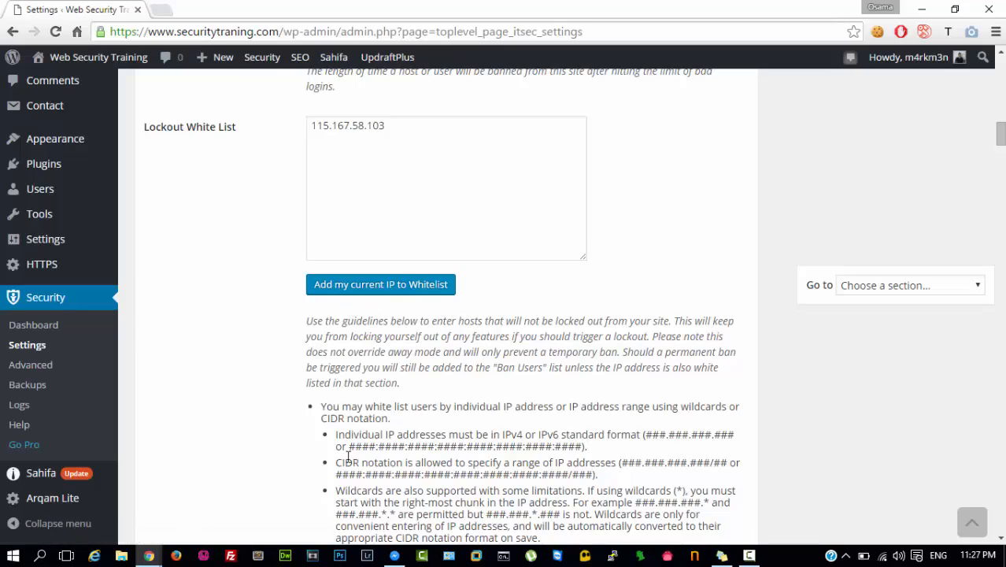
scroll(349, 462, "down", 5)
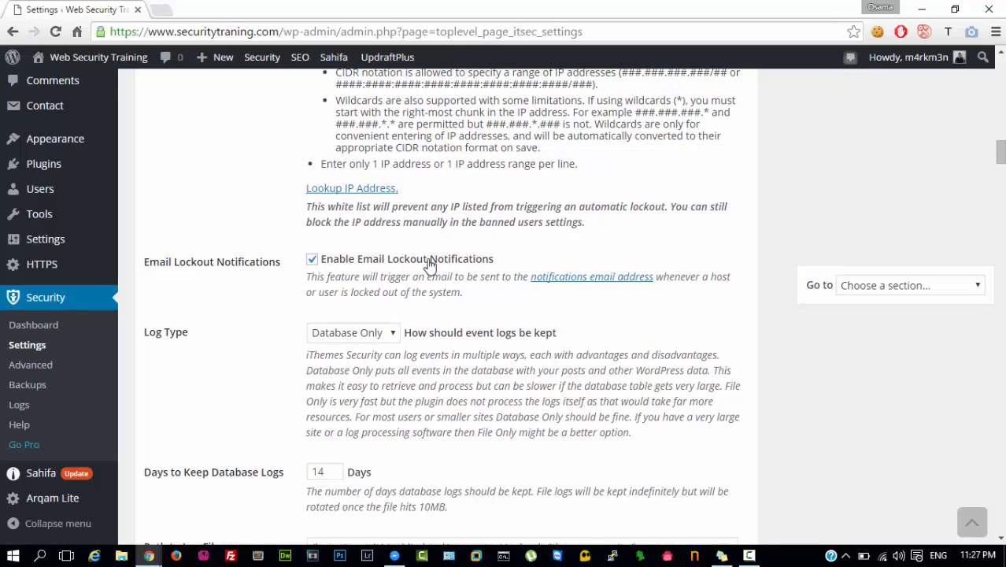
scroll(423, 311, "down", 2)
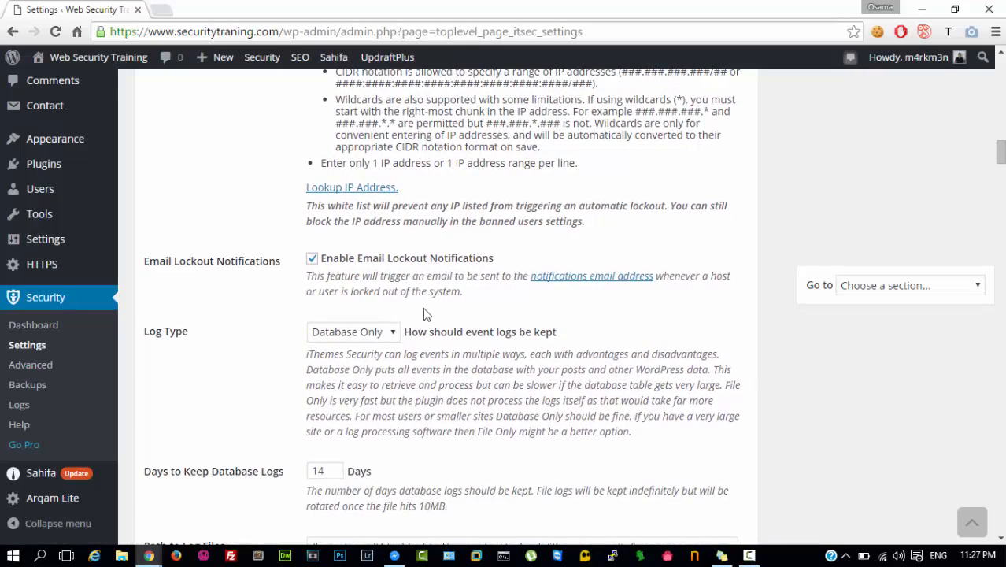
scroll(423, 313, "down", 3)
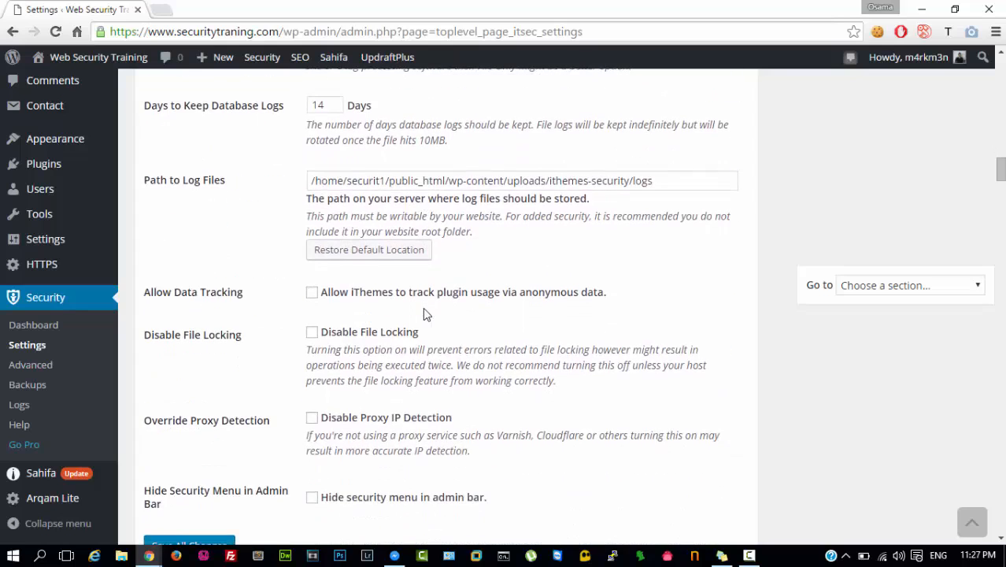
scroll(399, 263, "down", 2)
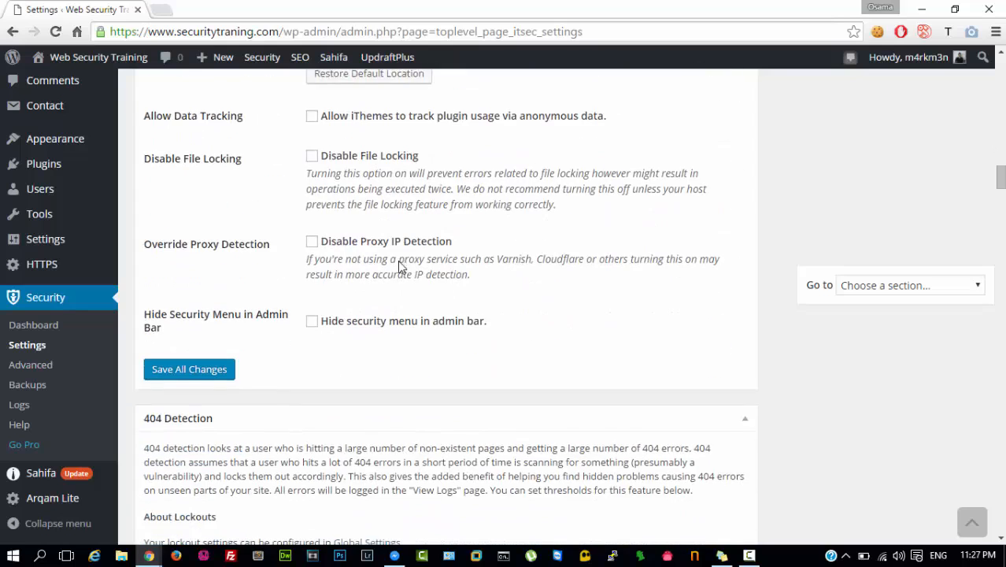
scroll(399, 267, "down", 5)
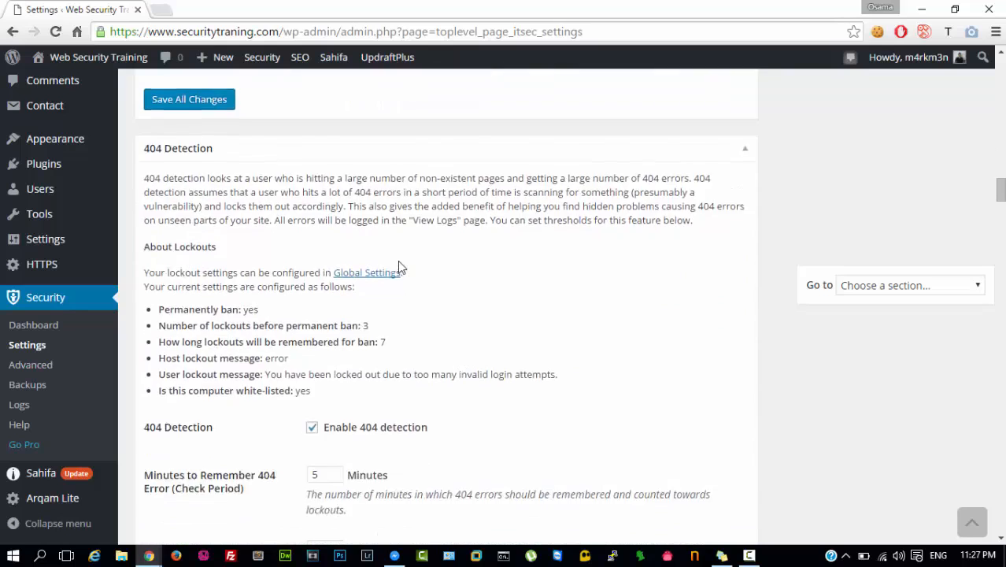
Examine the 404 Detection settings: check period, error threshold, file/folder white list and ignored file types.
scroll(399, 268, "down", 1)
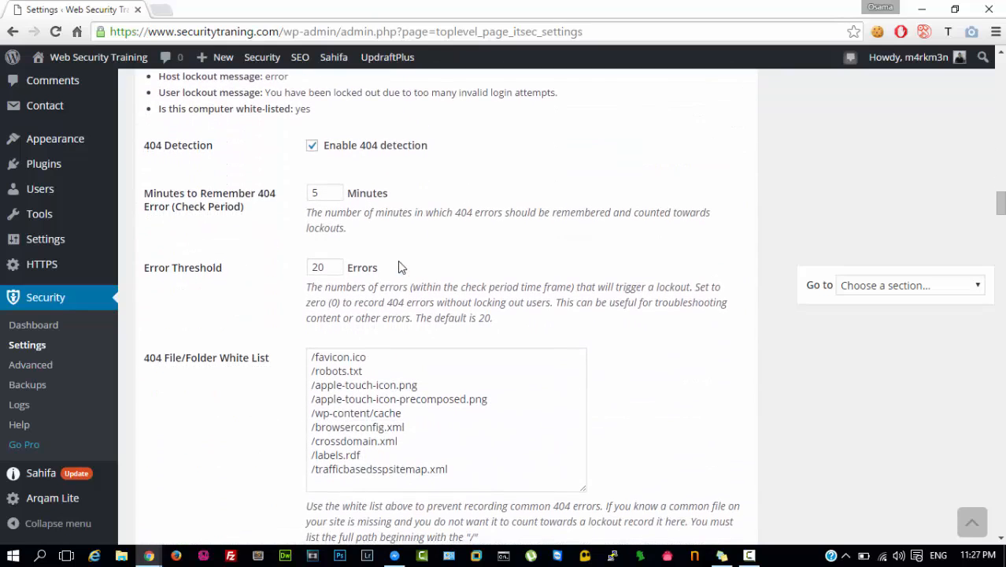
scroll(399, 268, "down", 1)
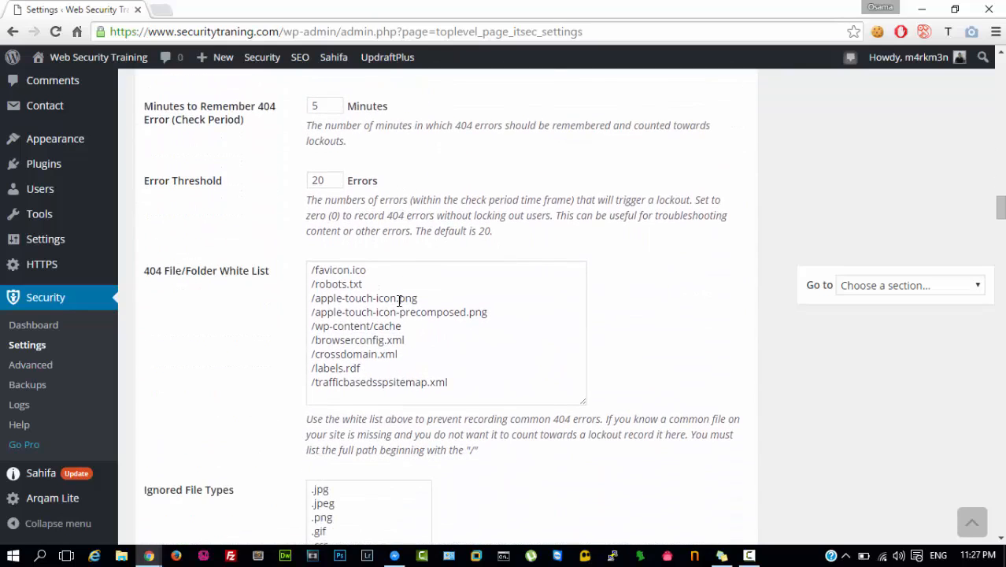
scroll(399, 300, "up", 2)
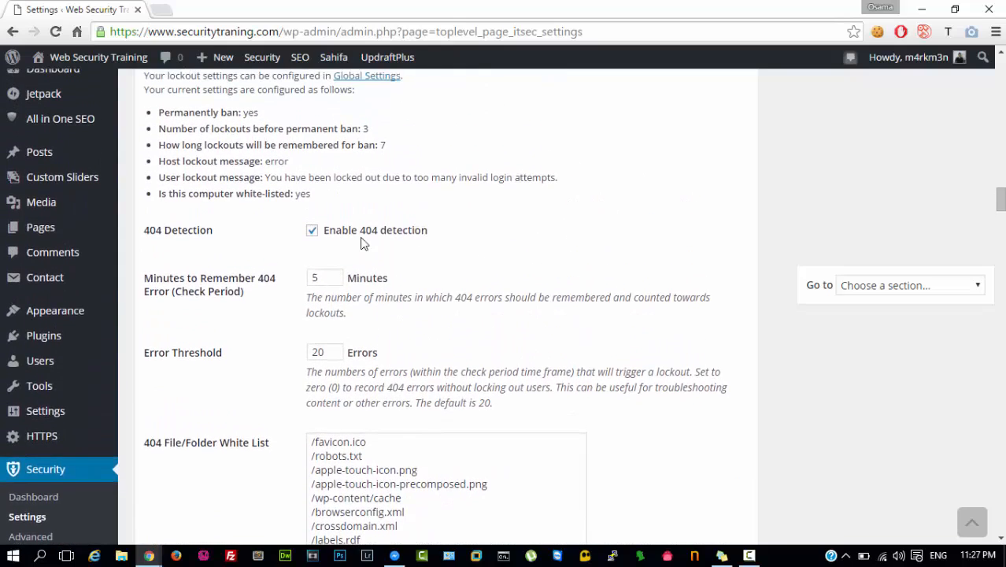
scroll(361, 244, "up", 2)
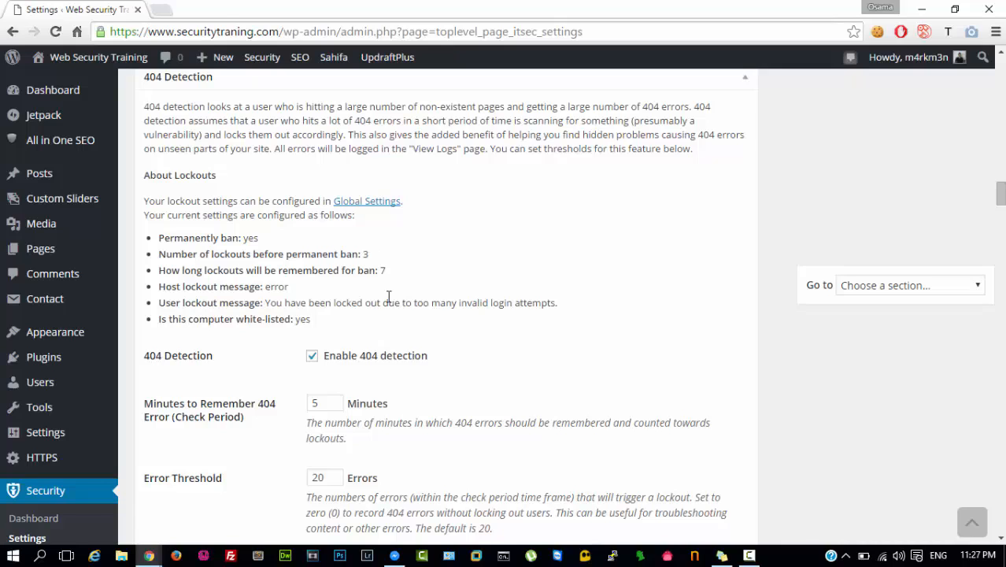
left_click_drag(258, 403, 265, 418)
left_click(266, 422)
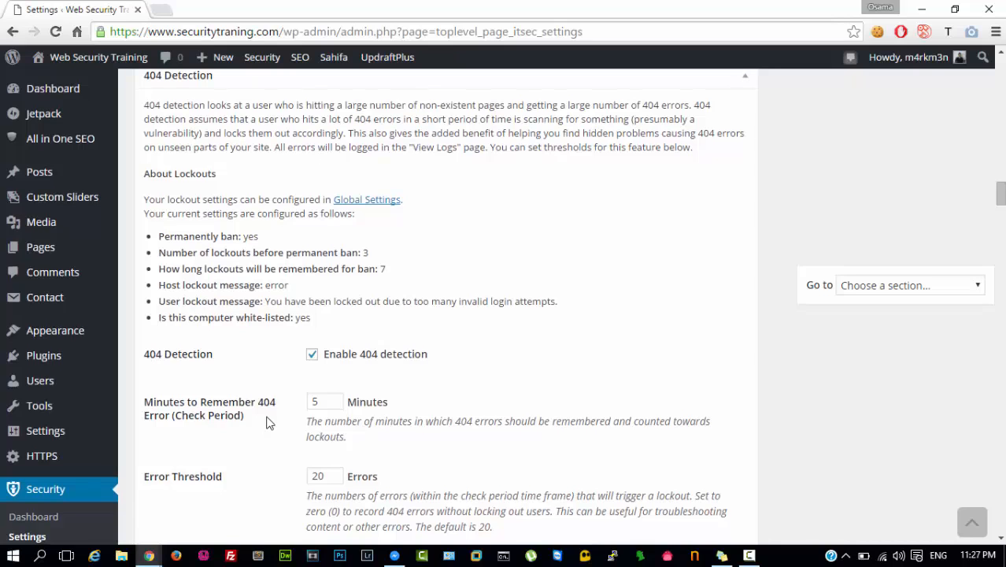
scroll(266, 423, "down", 4)
scroll(266, 423, "down", 2)
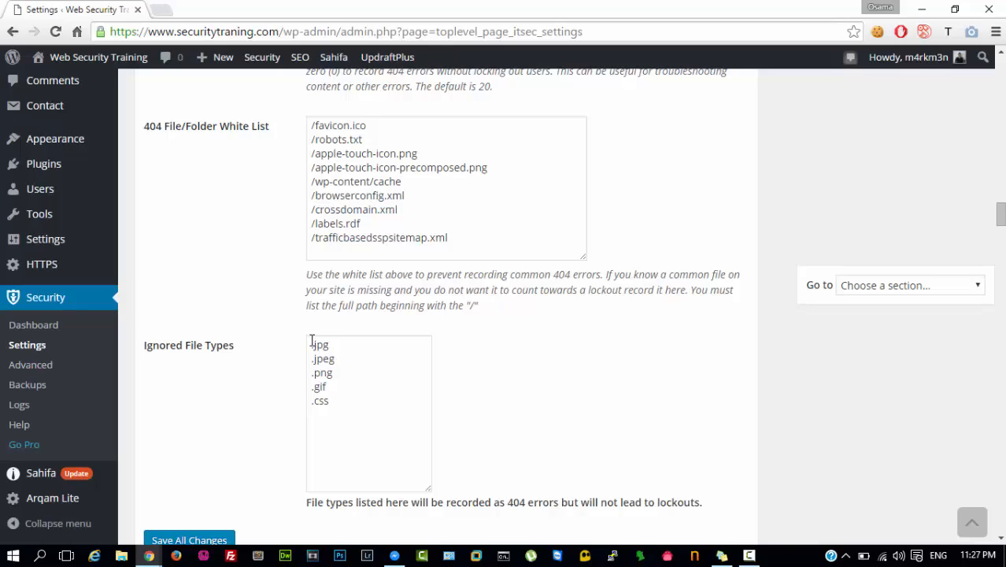
left_click_drag(311, 341, 353, 406)
left_click(353, 406)
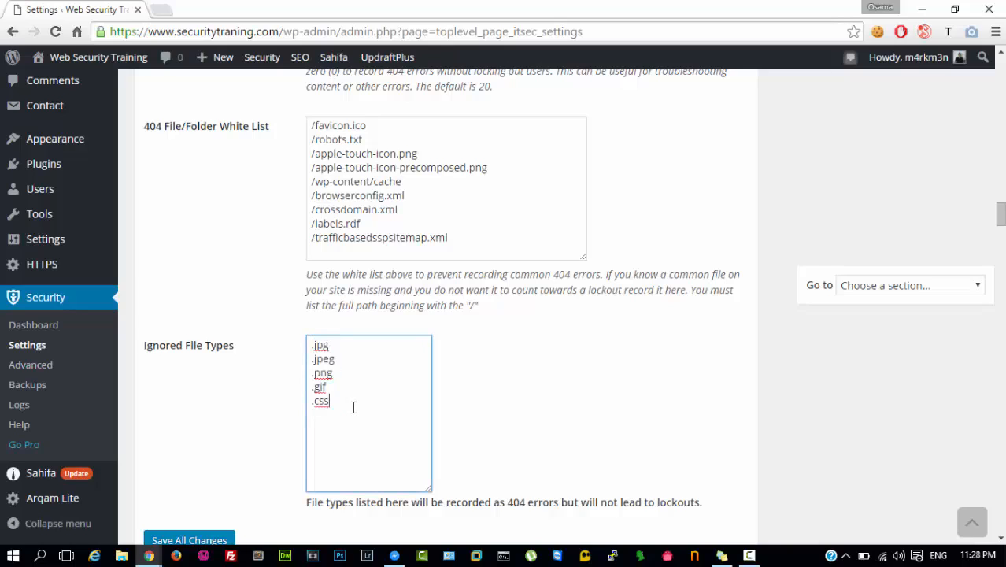
Review the Away Mode section, including its time zone note and the option to enable away mode.
scroll(353, 406, "down", 6)
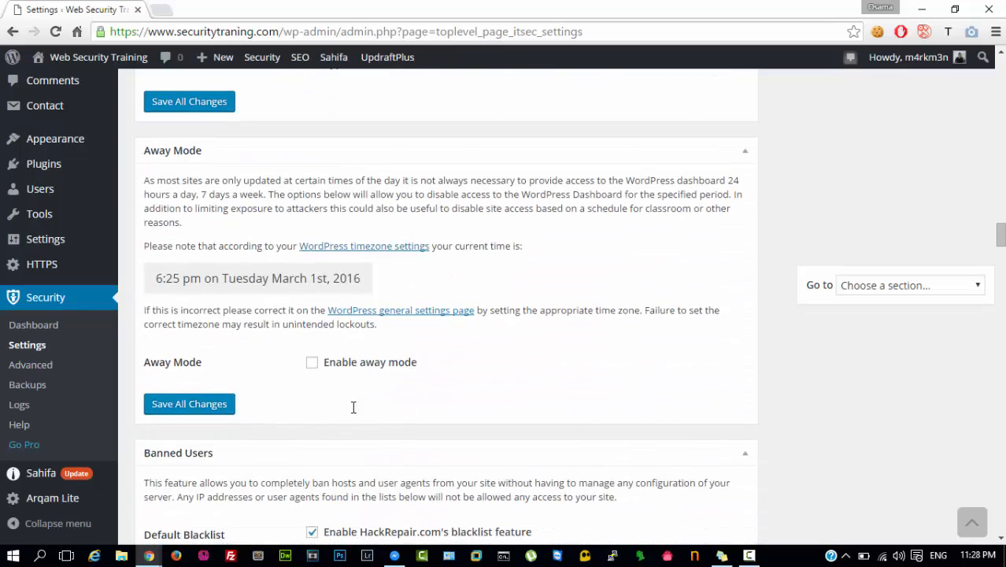
key("super")
key("Escape")
scroll(354, 403, "down", 1)
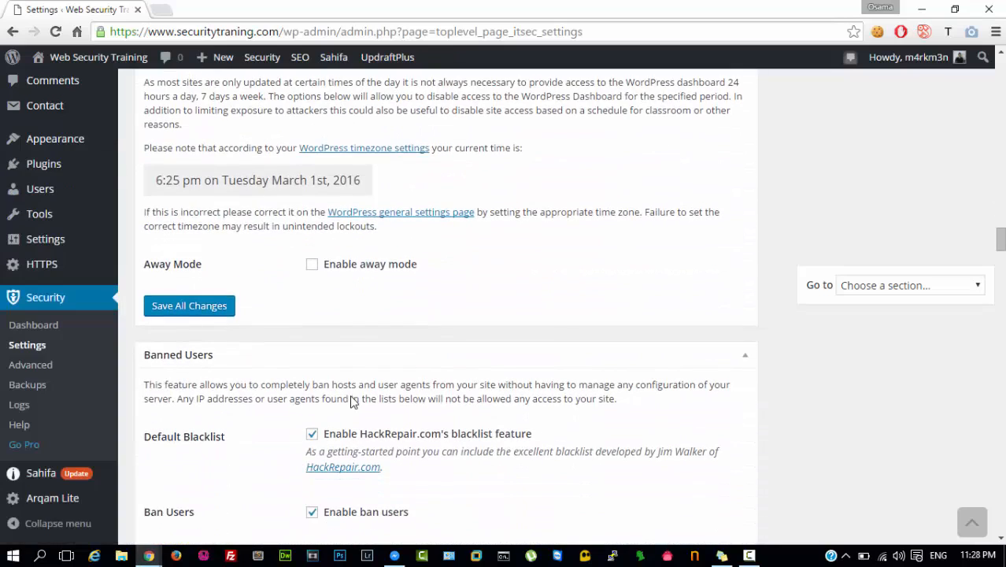
scroll(366, 295, "up", 1)
scroll(364, 296, "up", 1)
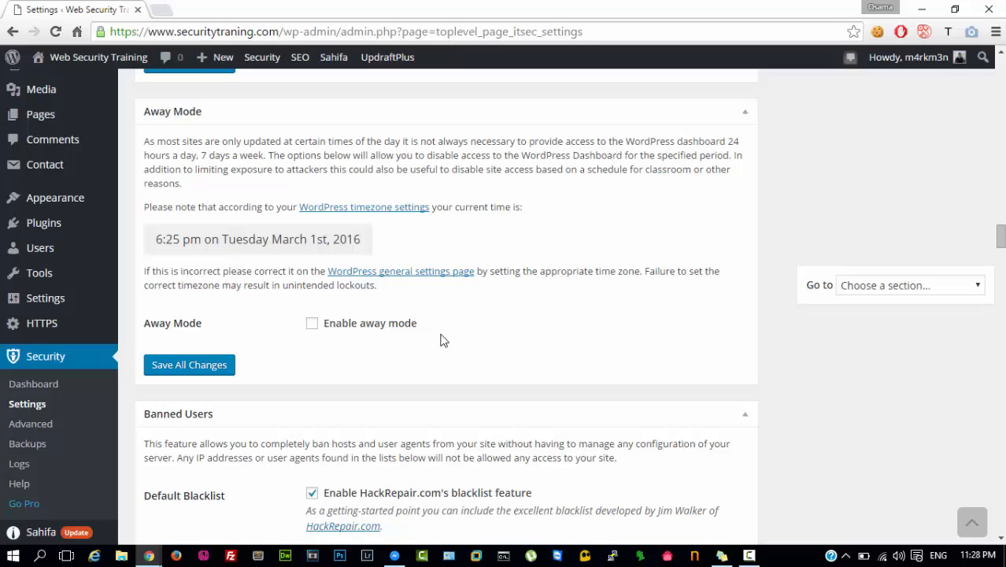
Examine the Banned Users section: default blacklist, ban users option, banned hosts with their entry guidelines, and banned user agents.
scroll(441, 340, "down", 2)
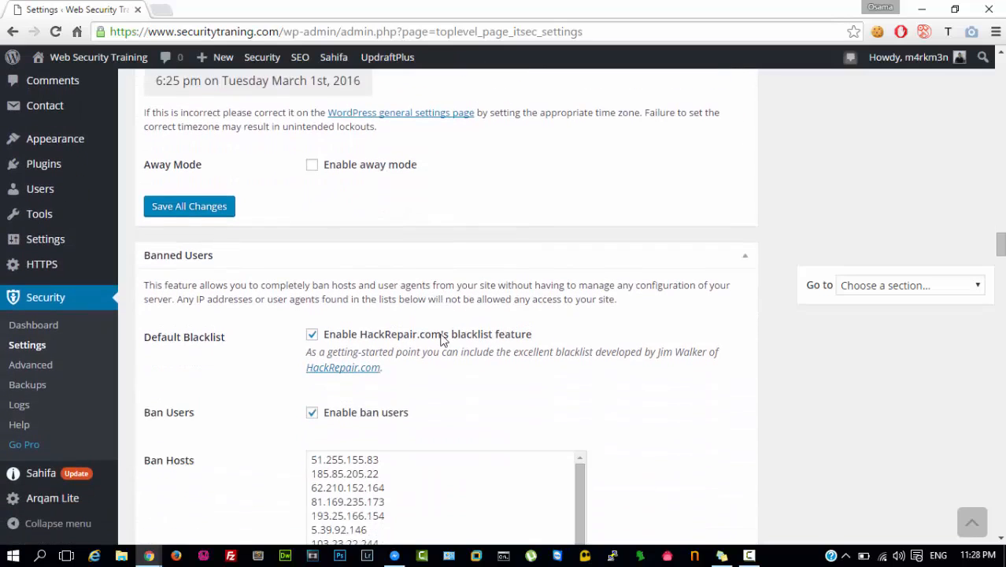
scroll(441, 340, "down", 1)
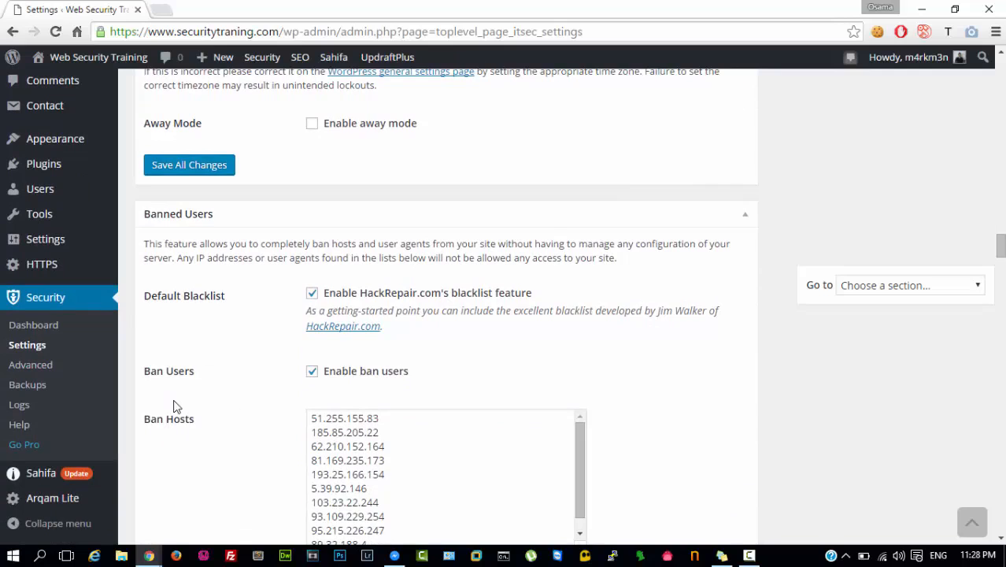
scroll(175, 406, "down", 2)
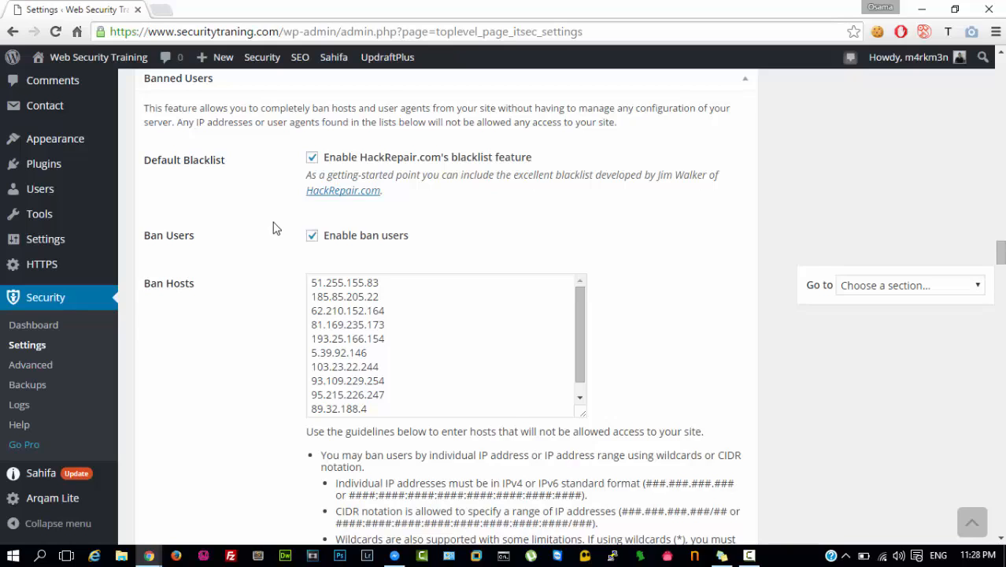
scroll(287, 218, "up", 1)
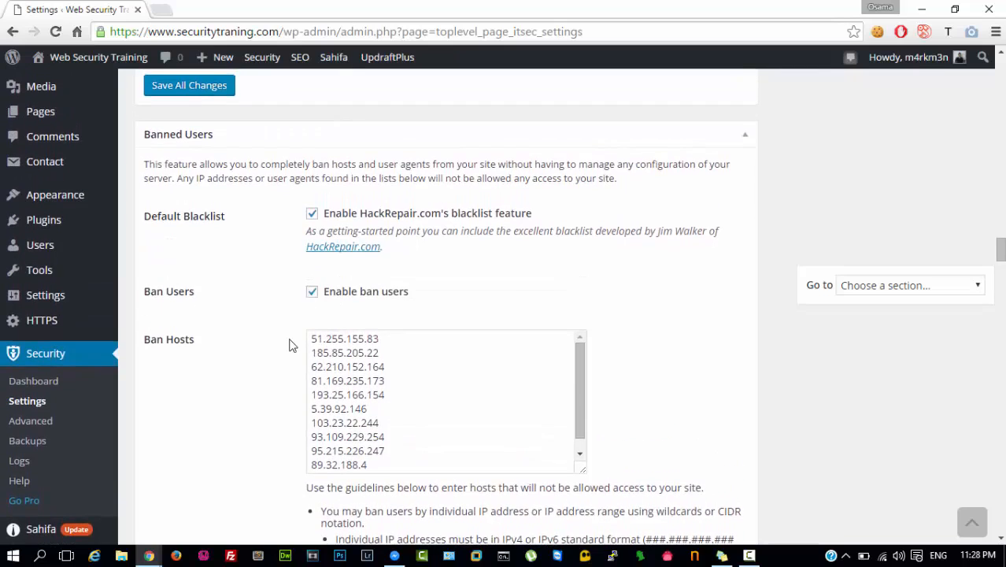
scroll(288, 344, "down", 2)
scroll(289, 345, "down", 3)
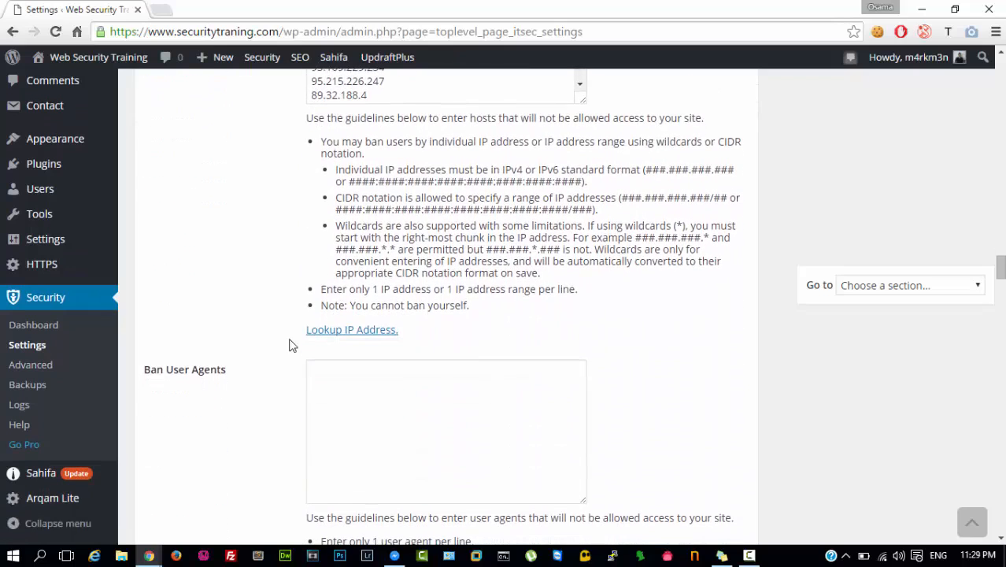
scroll(289, 345, "down", 2)
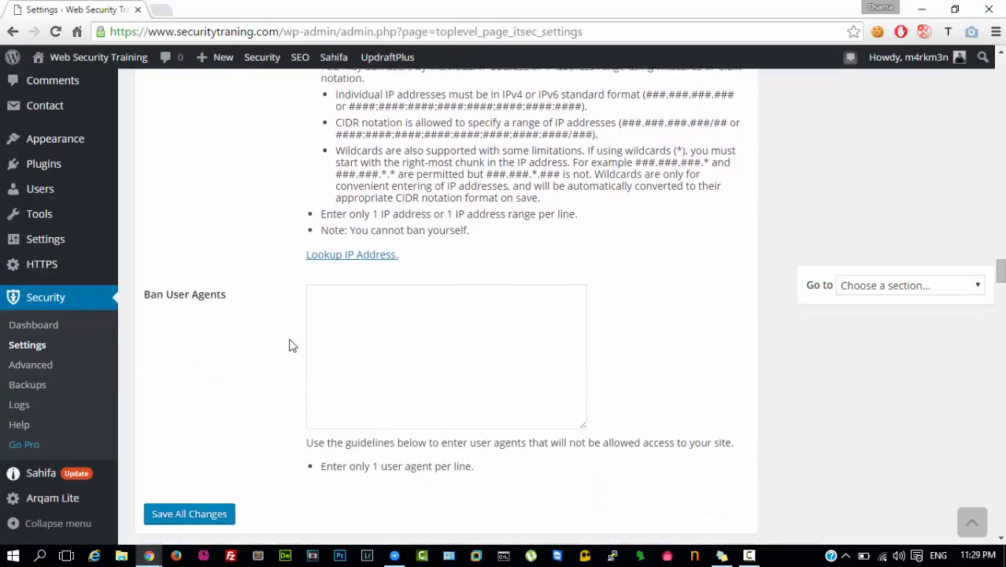
Examine the Brute Force Protection section: network and local protection, login attempt limits, check period and automatic "admin" user ban.
scroll(288, 344, "down", 2)
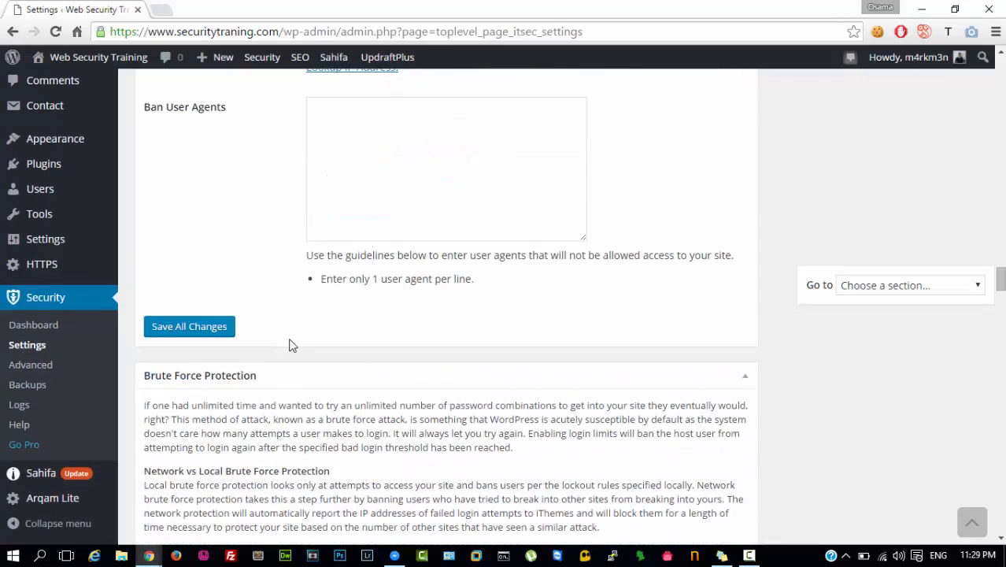
scroll(288, 387, "down", 1)
scroll(287, 387, "down", 1)
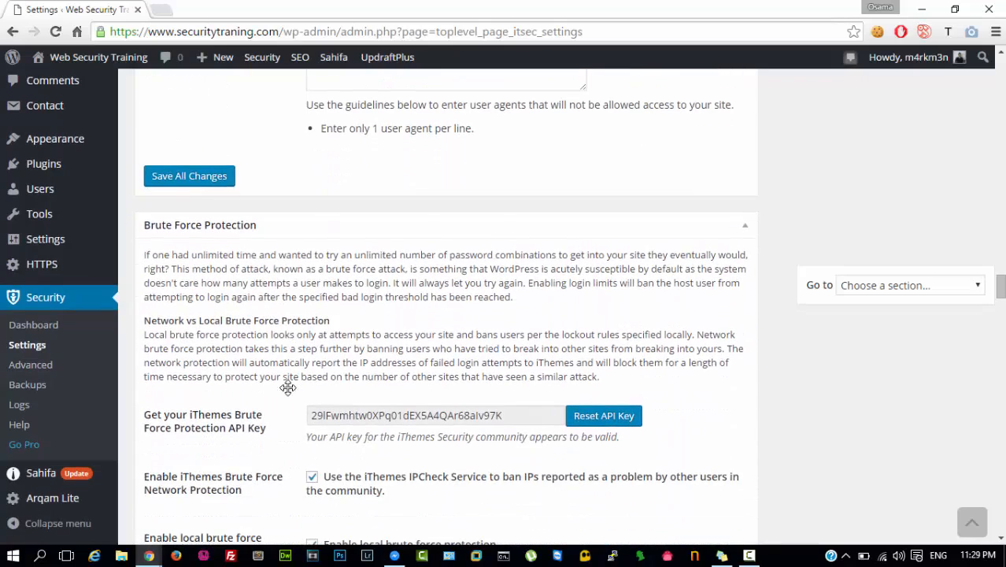
scroll(326, 310, "down", 2)
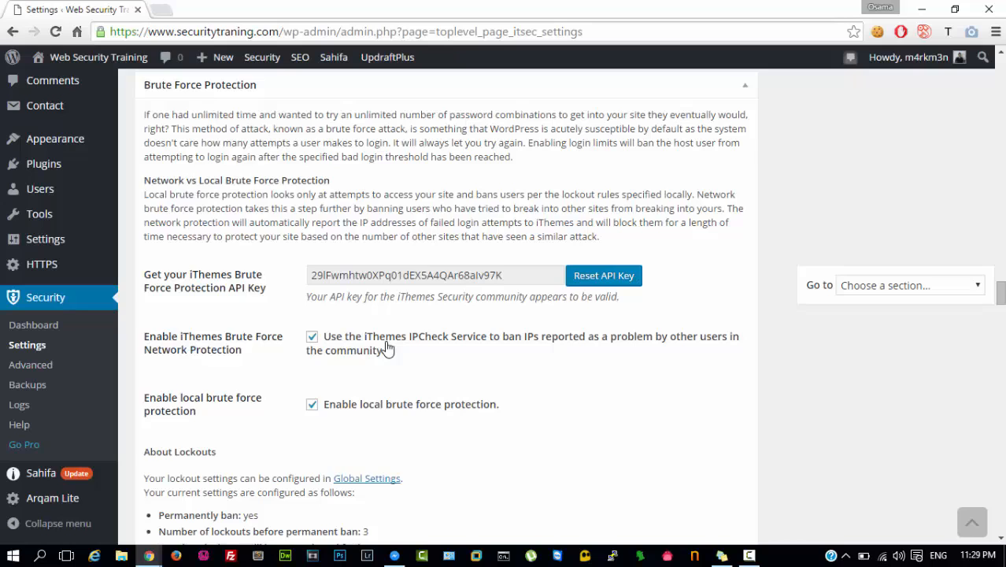
scroll(386, 347, "down", 2)
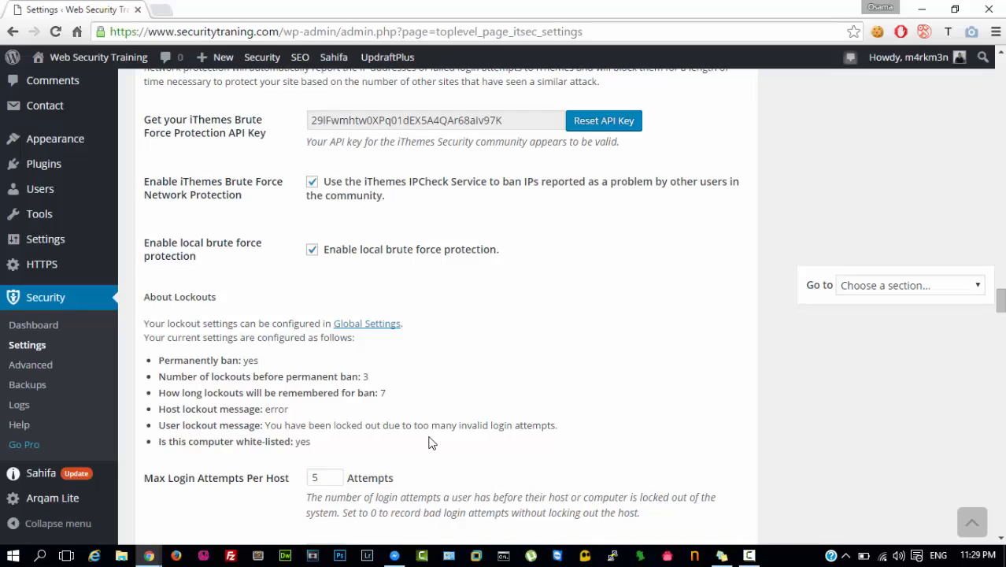
scroll(431, 443, "down", 1)
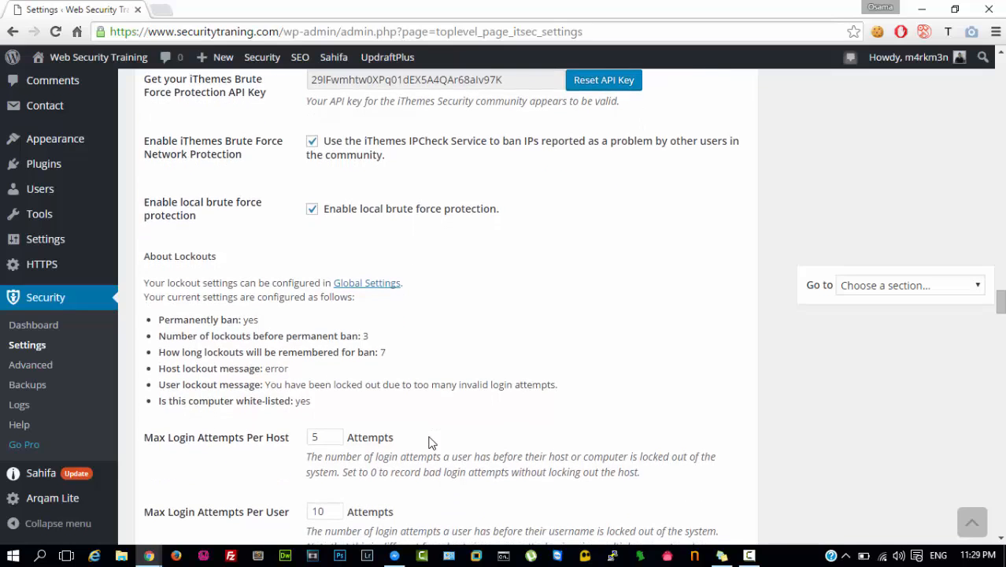
scroll(430, 443, "down", 2)
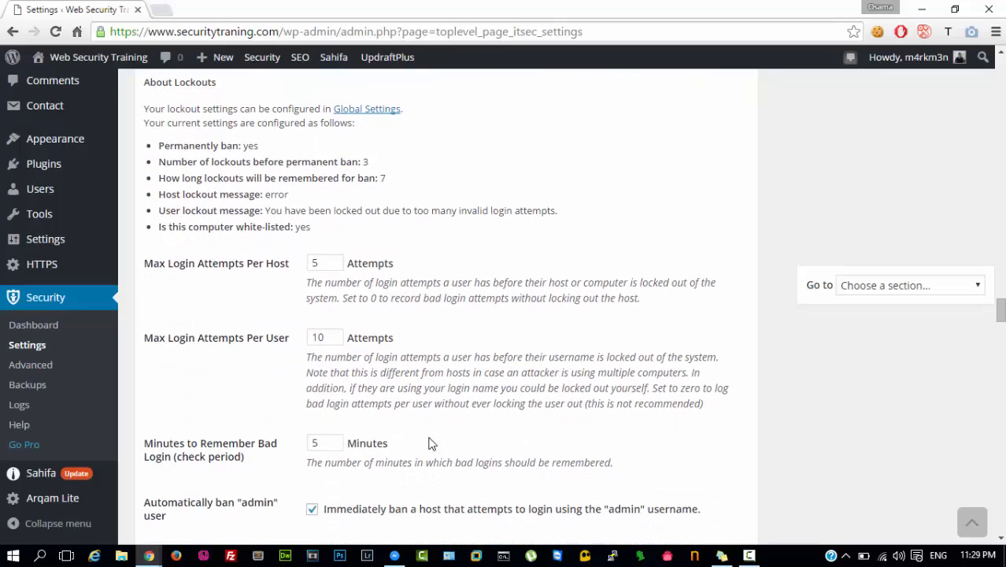
scroll(431, 443, "down", 1)
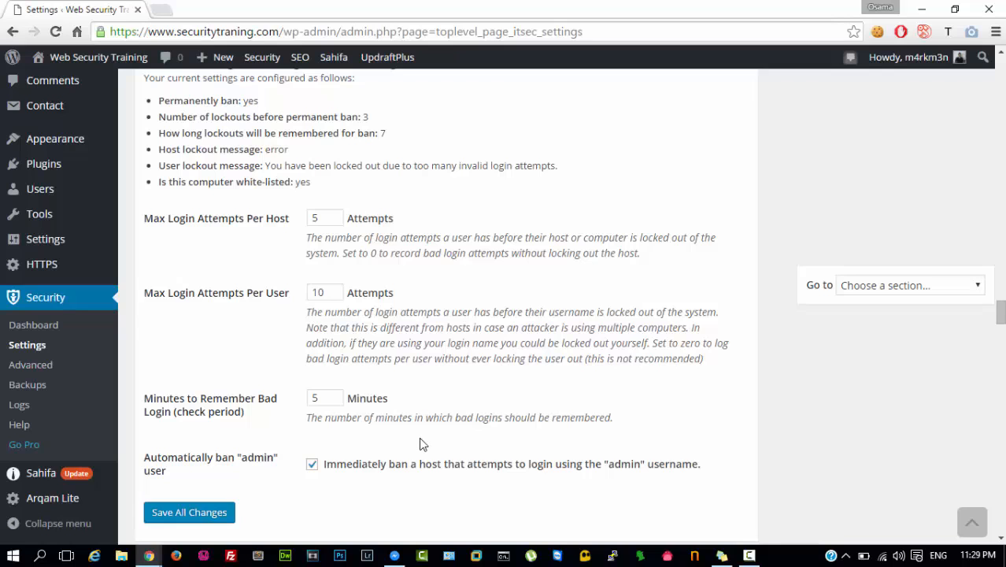
Review the Database Backups section: backup method, location, retention, compression, excluded tables and scheduled backups.
scroll(421, 445, "down", 2)
scroll(421, 441, "down", 2)
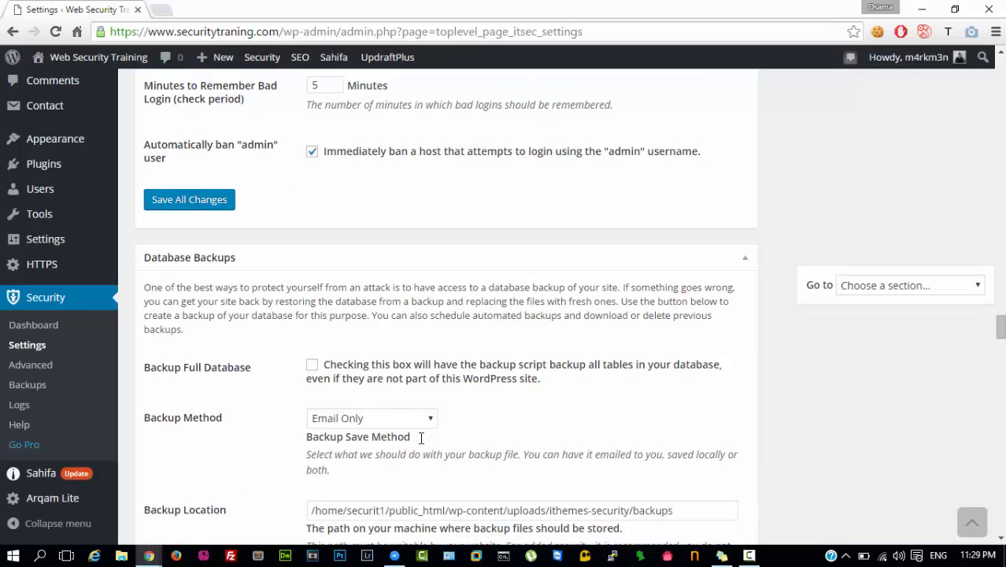
scroll(421, 438, "down", 1)
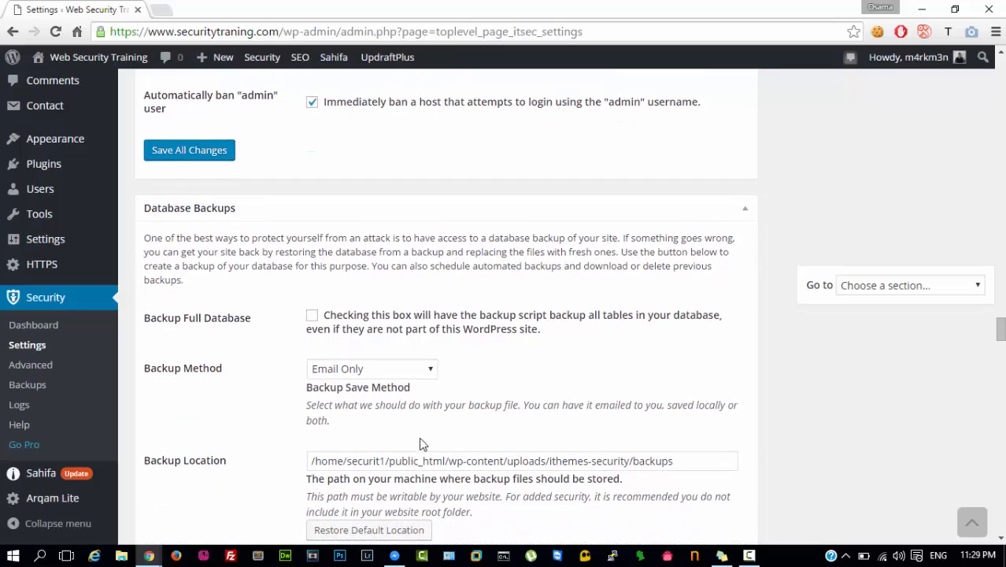
scroll(421, 440, "down", 5)
left_click(424, 420)
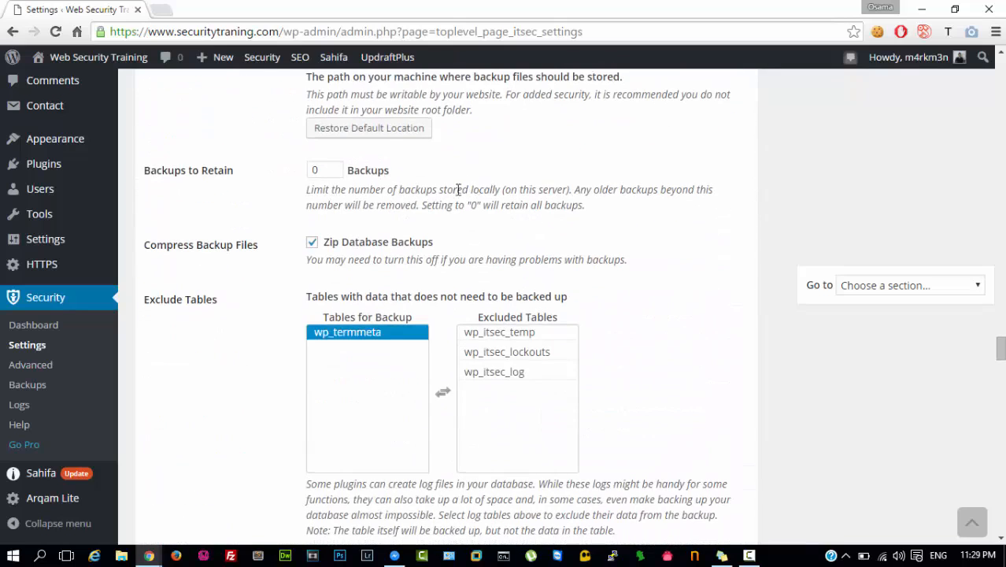
scroll(454, 185, "up", 1)
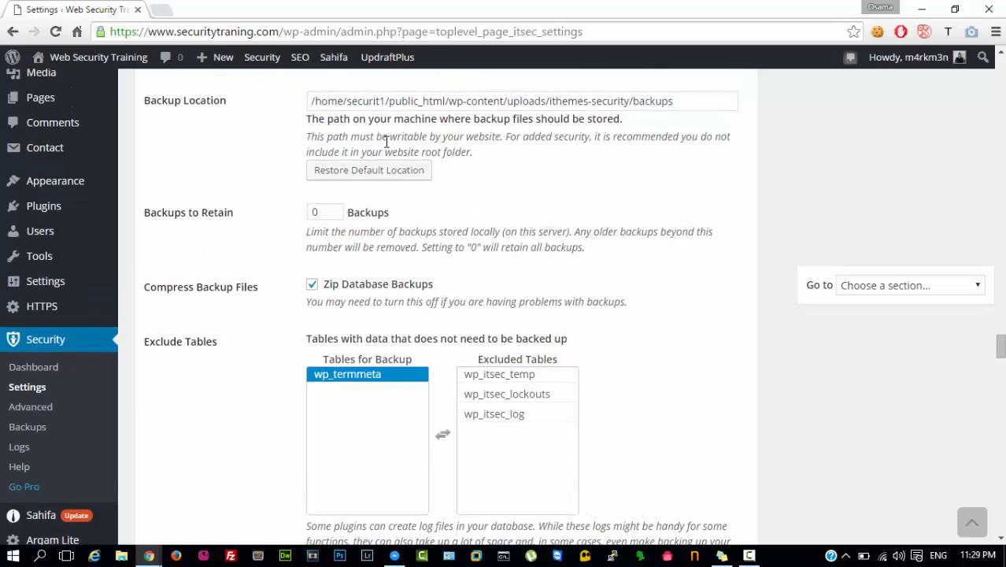
left_click_drag(387, 138, 455, 153)
left_click(459, 154)
scroll(459, 154, "down", 2)
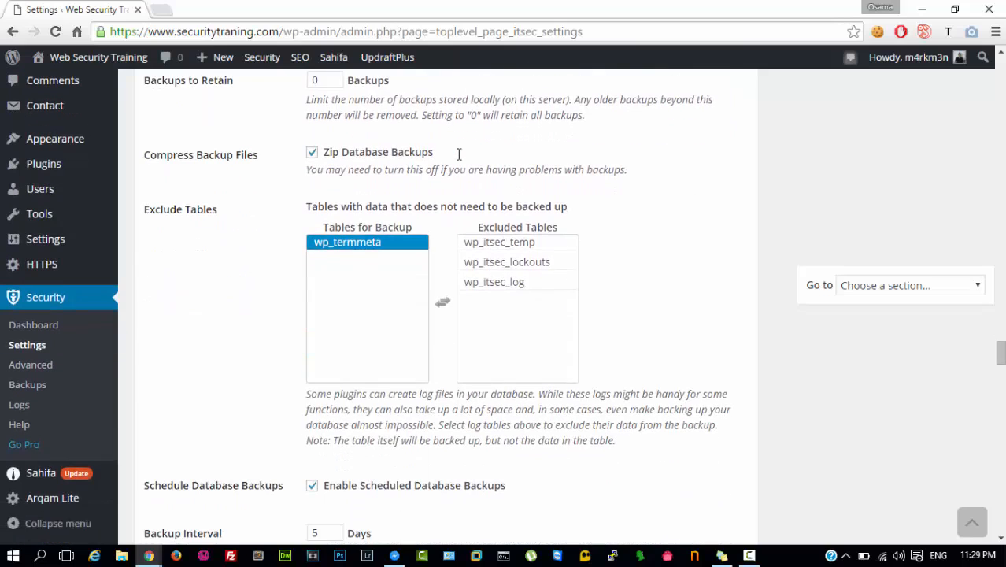
Read the File Change Detection section and its option for enabling file change detection.
scroll(612, 204, "down", 6)
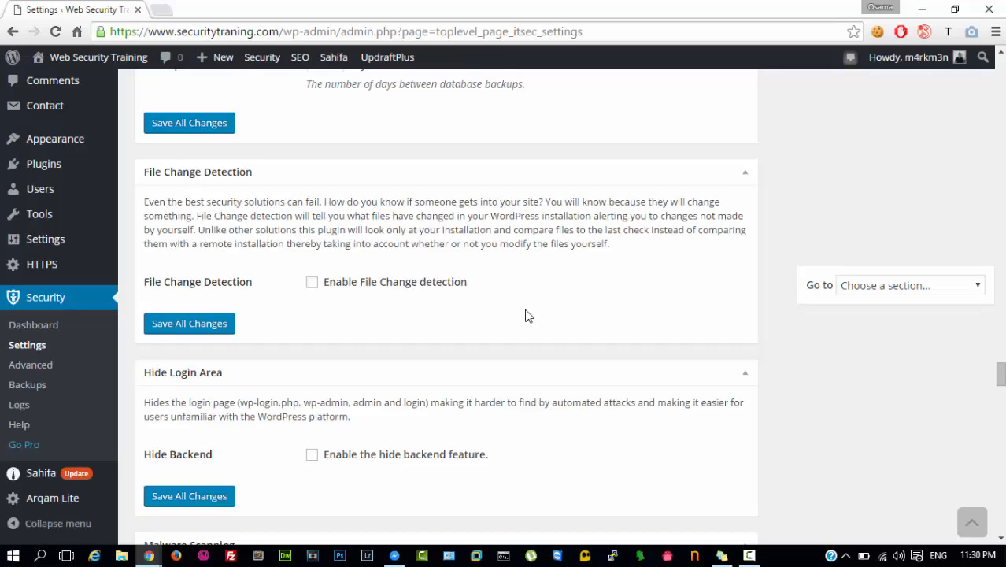
scroll(527, 314, "down", 1)
scroll(528, 315, "down", 1)
scroll(527, 315, "up", 1)
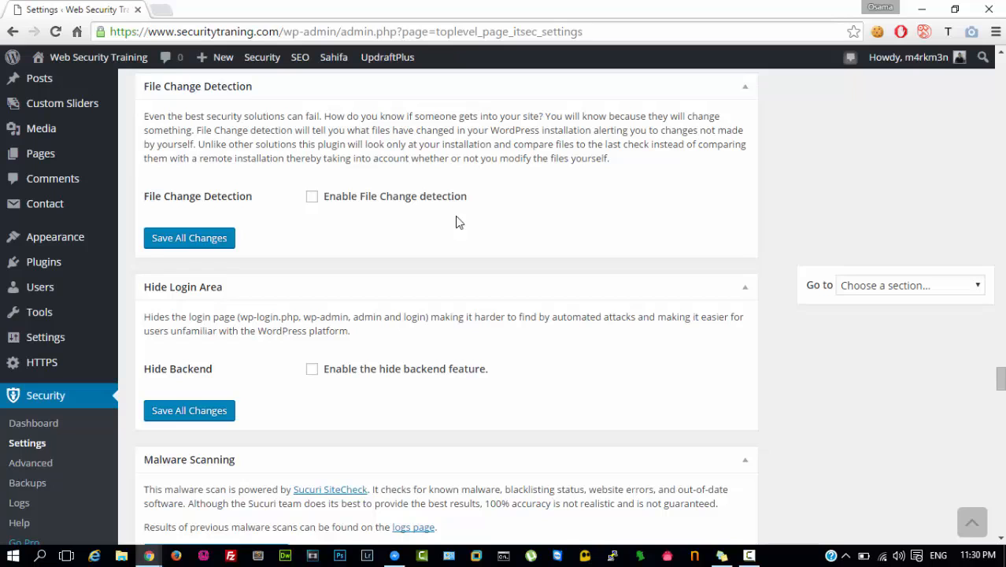
Temporarily enable the hide backend feature in the Hide Login Area to view its login slug and theme compatibility options, then disable it.
scroll(457, 222, "down", 3)
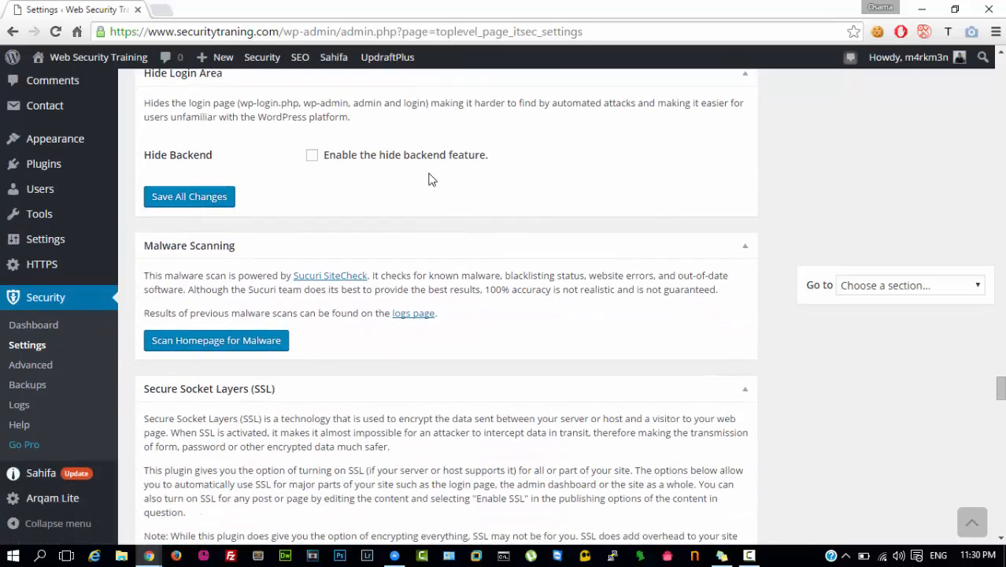
scroll(410, 223, "up", 1)
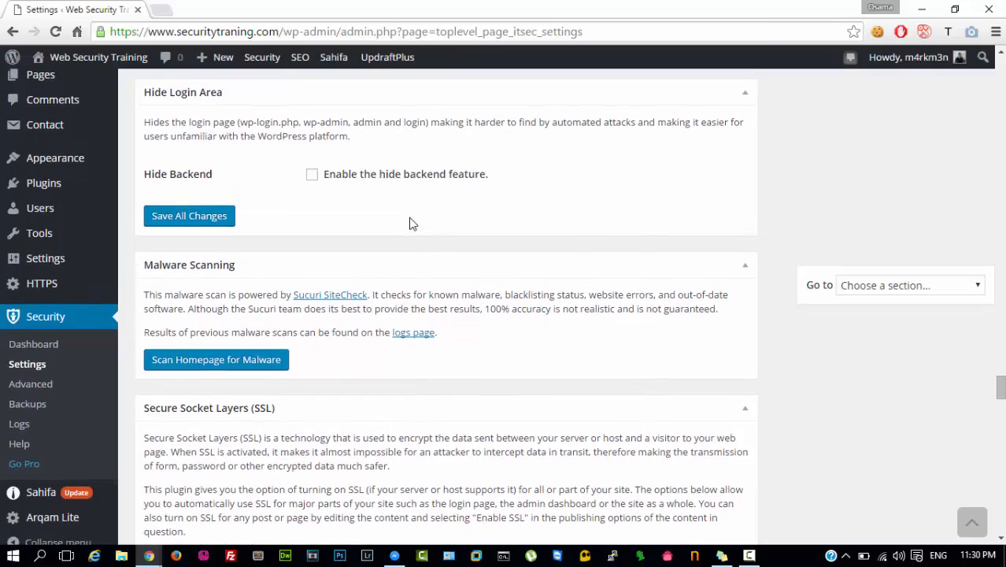
left_click(404, 176)
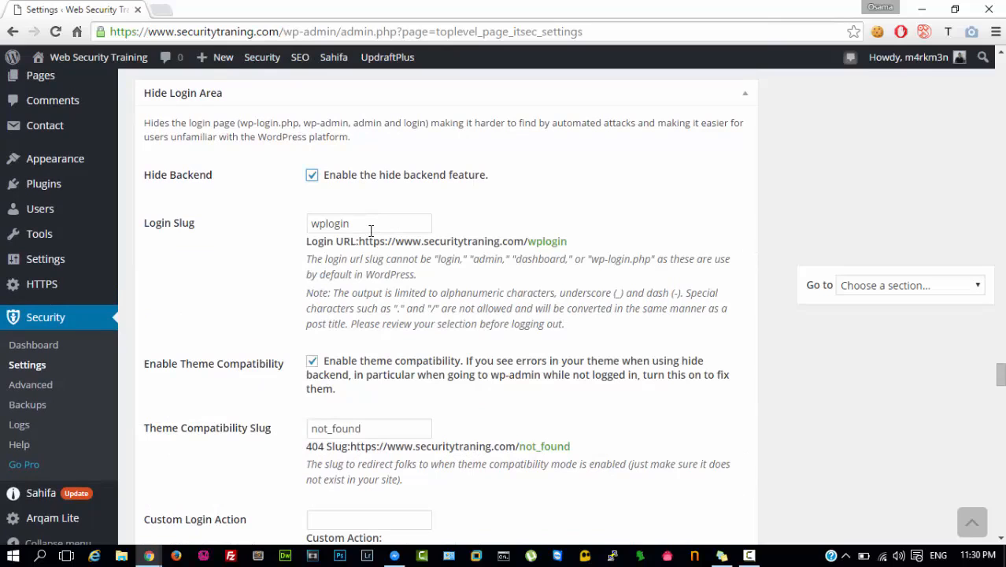
left_click(325, 180)
Review the Malware Scanning and Secure Socket Layers sections, including front end SSL mode and forced SSL for the dashboard.
scroll(353, 252, "down", 2)
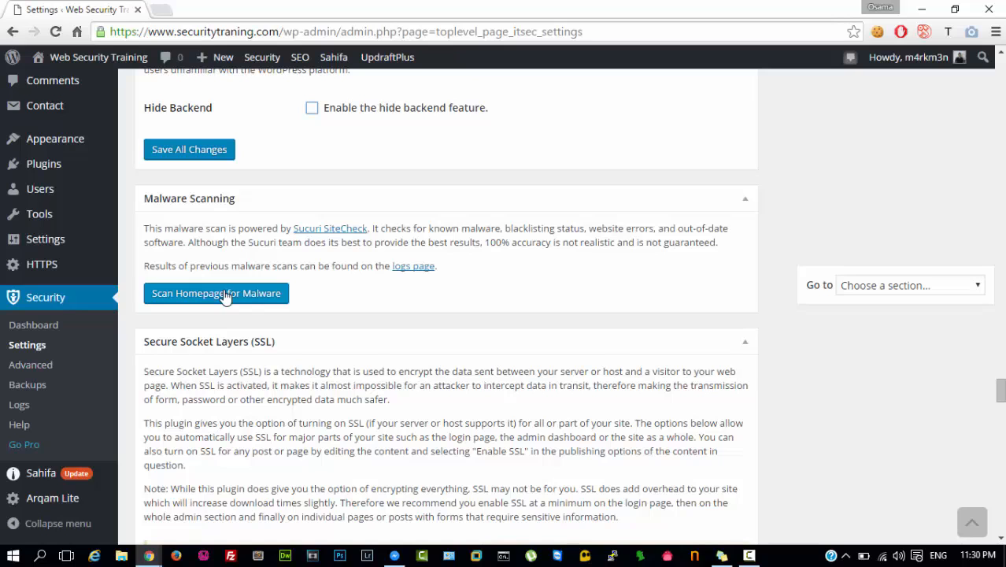
scroll(236, 304, "down", 4)
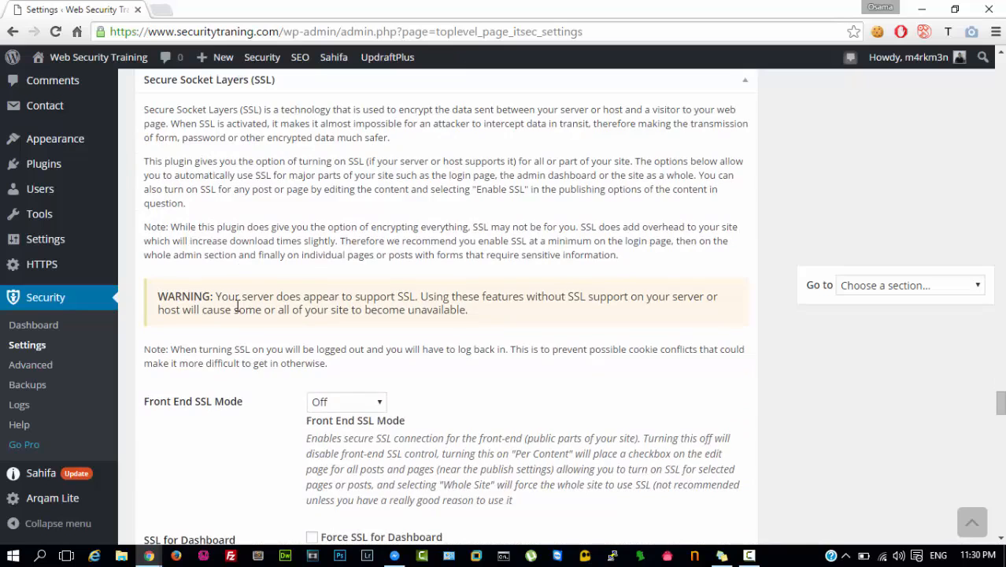
scroll(236, 306, "down", 2)
scroll(237, 306, "up", 1)
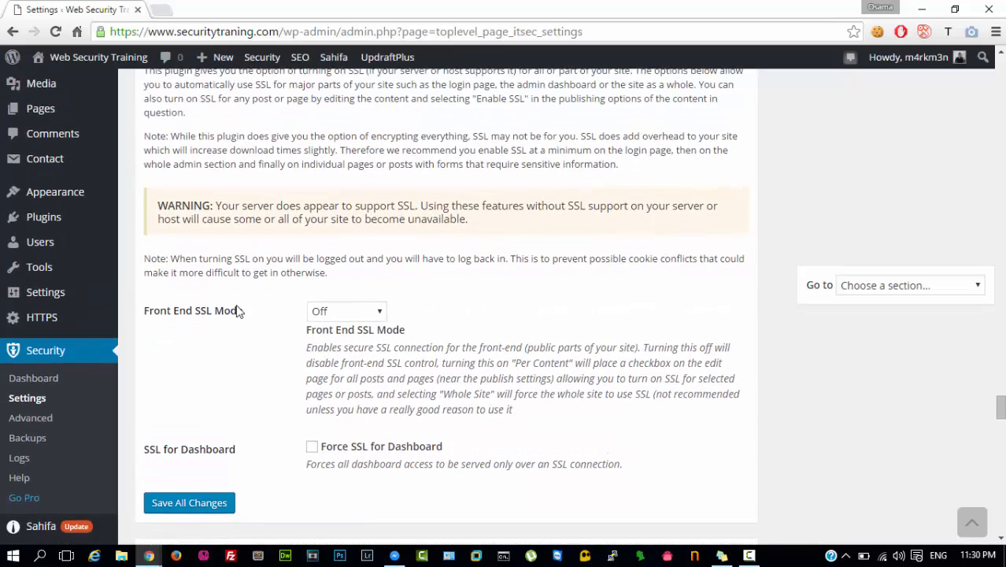
key("super")
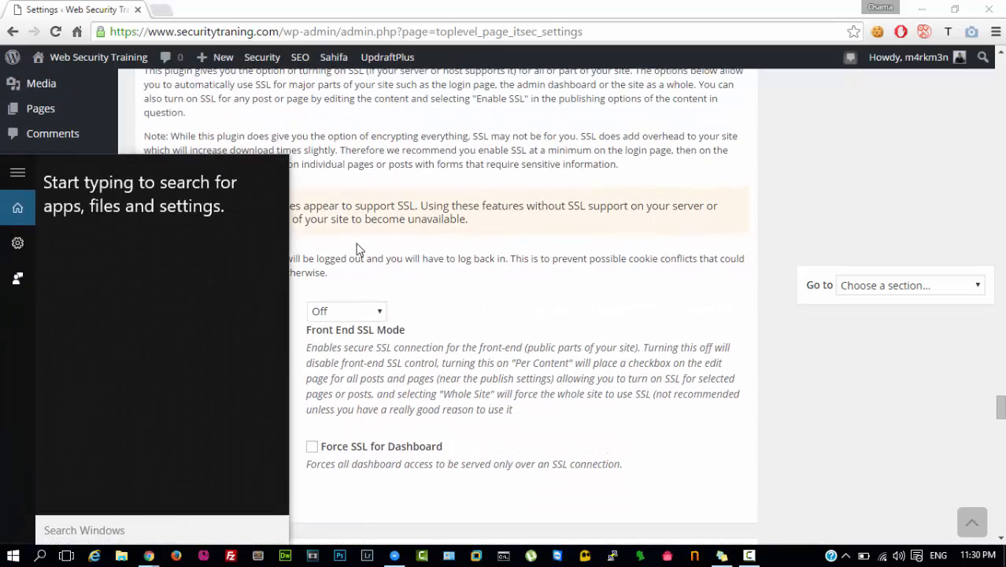
left_click(355, 248)
scroll(355, 248, "down", 2)
scroll(356, 246, "up", 1)
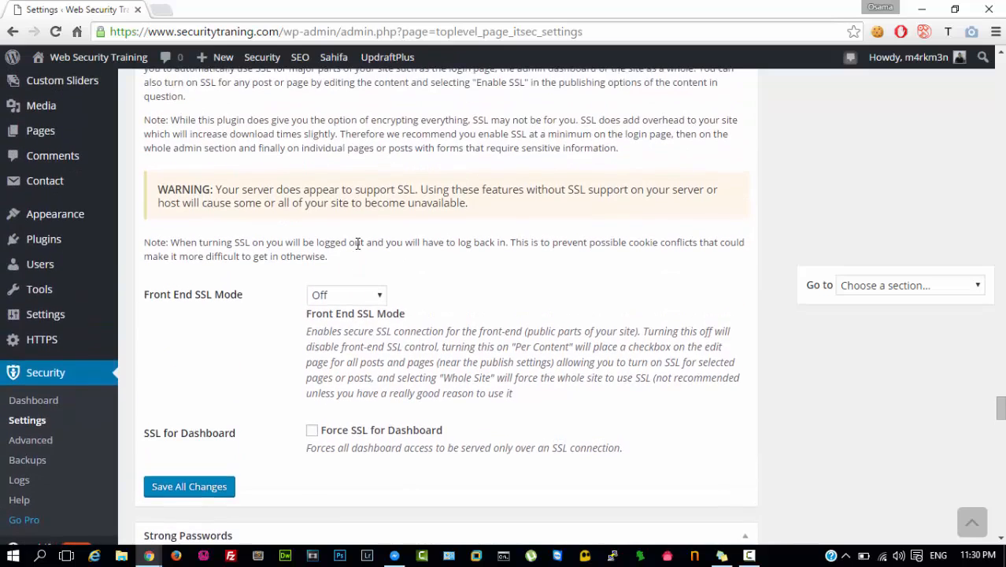
Examine the Strong Passwords role setting and the System Tweaks options for system files, directory browsing, URL filters, file permissions and uploads.
scroll(356, 248, "down", 5)
scroll(357, 248, "down", 1)
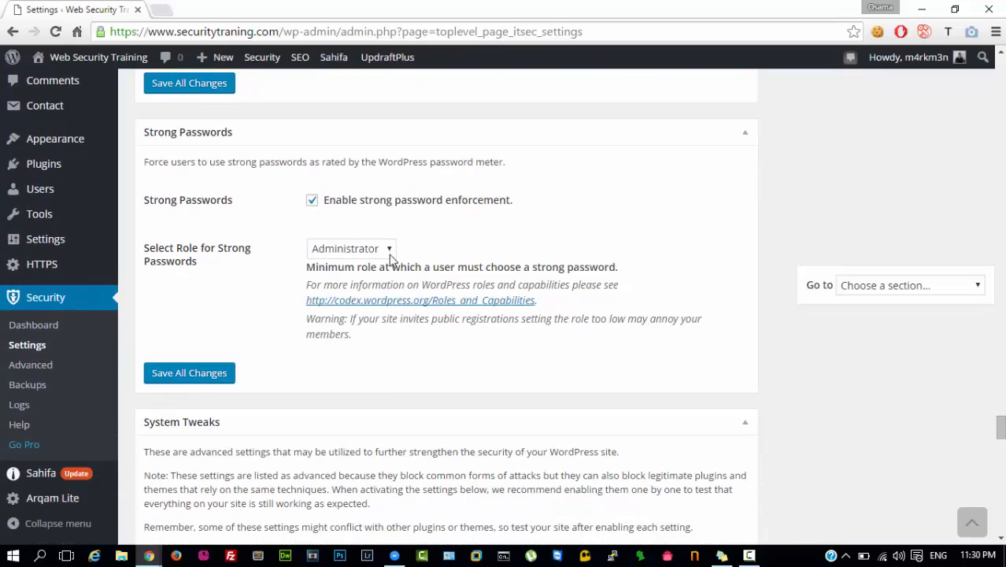
scroll(385, 340, "down", 4)
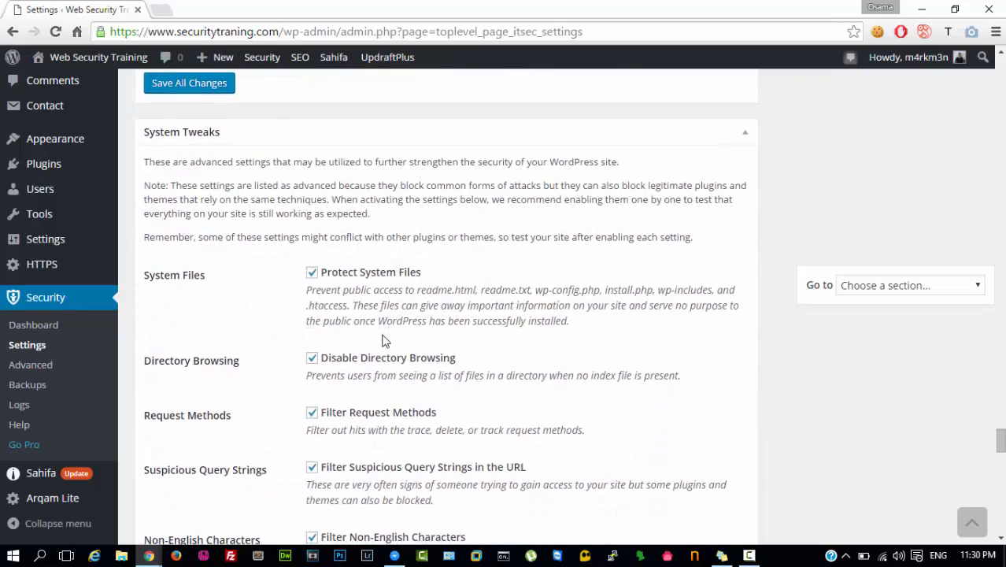
scroll(384, 340, "down", 1)
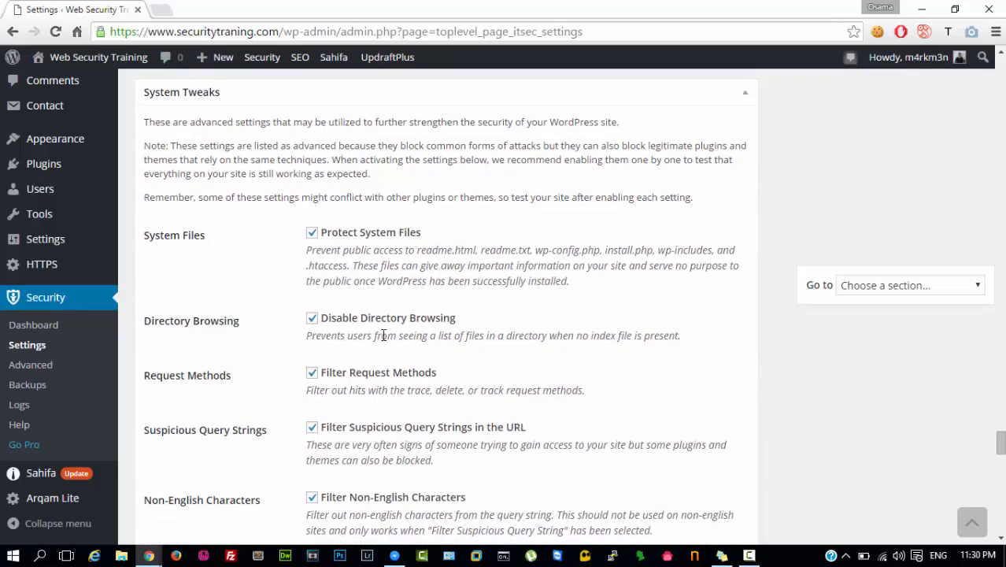
scroll(384, 340, "down", 3)
scroll(385, 340, "down", 2)
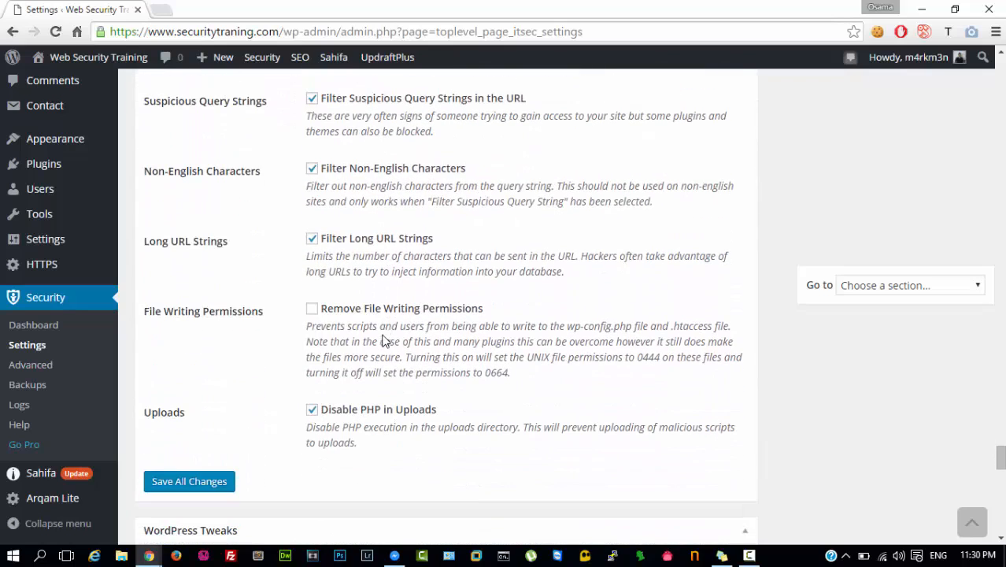
scroll(392, 413, "down", 1)
Read through the WordPress Tweaks section, covering header removal, comment spam, file editor, XML-RPC, jQuery, login errors, nicknames and user archives.
scroll(392, 413, "down", 4)
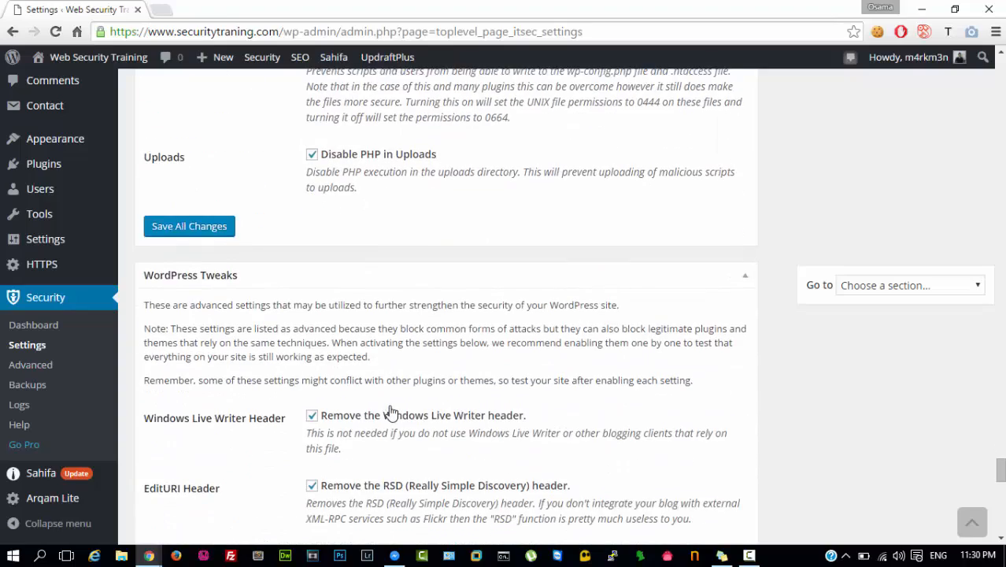
scroll(391, 413, "down", 3)
scroll(391, 413, "down", 4)
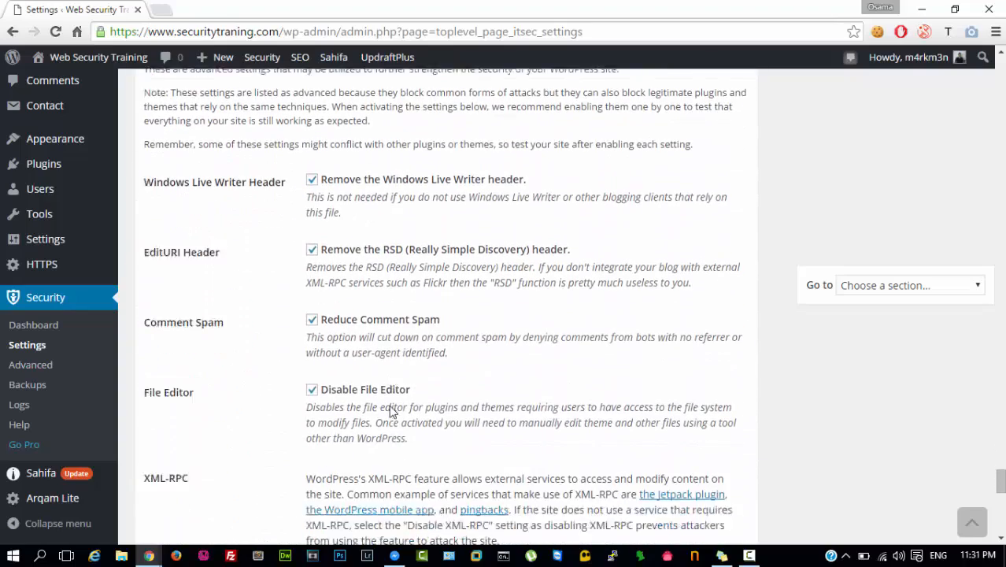
scroll(392, 409, "down", 3)
scroll(391, 406, "down", 3)
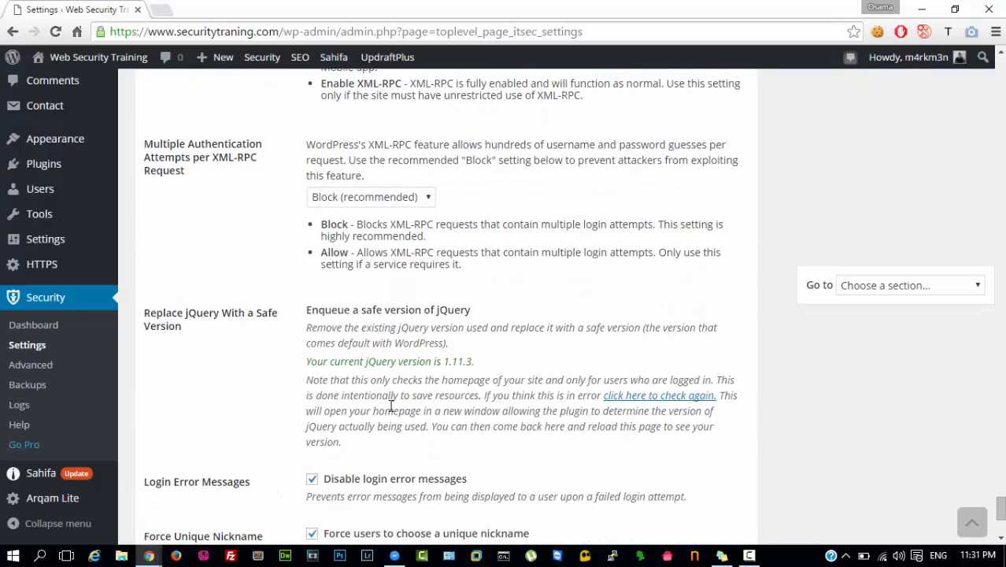
scroll(392, 405, "down", 2)
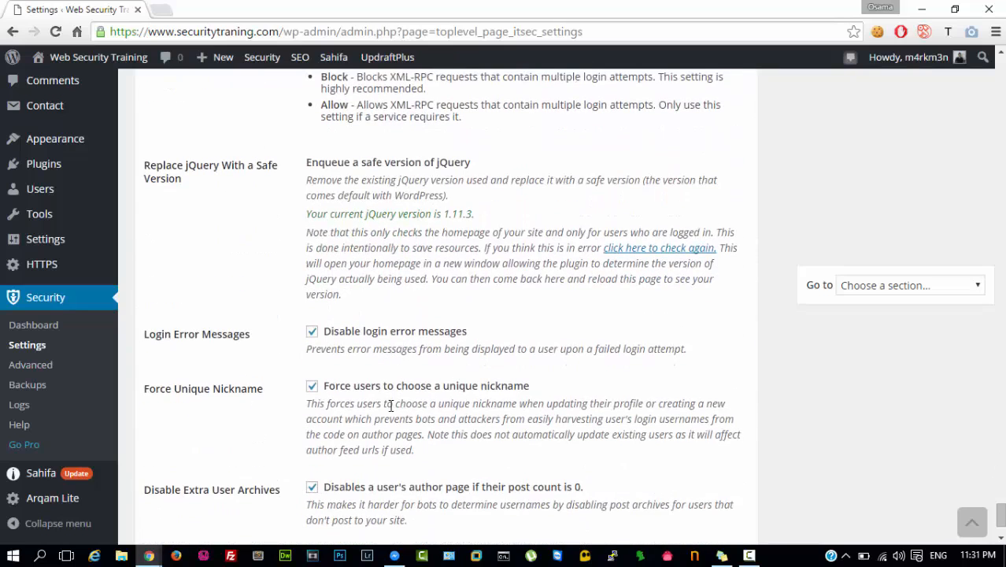
scroll(391, 405, "down", 1)
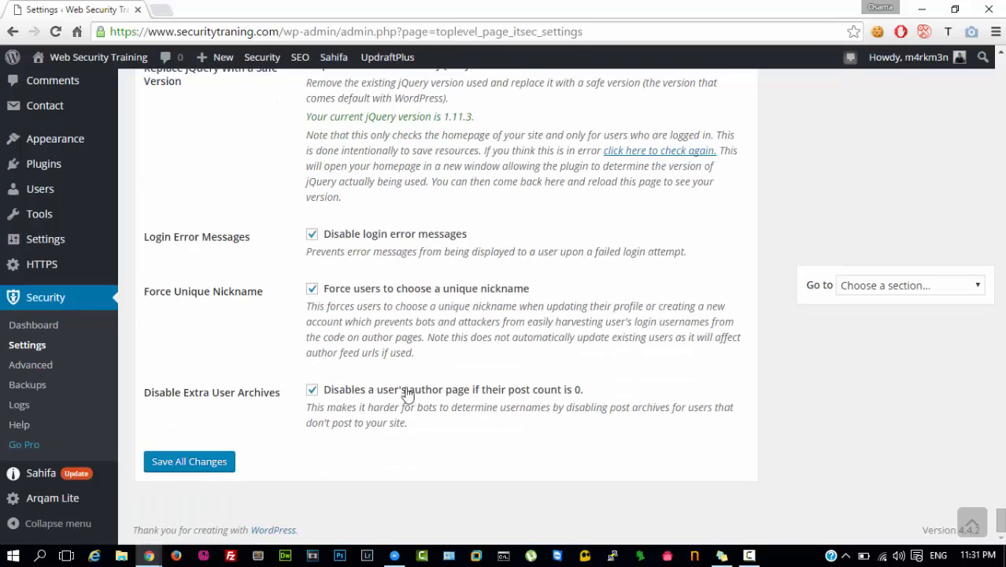
Open the security plugin's Advanced page and review its Admin User and WordPress Salts sections.
left_click(50, 369)
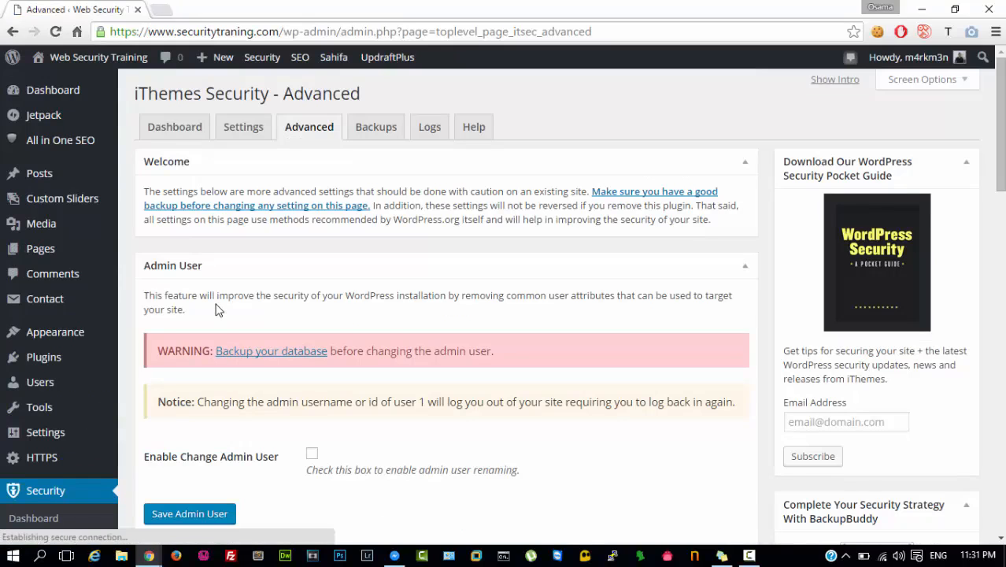
scroll(218, 310, "down", 3)
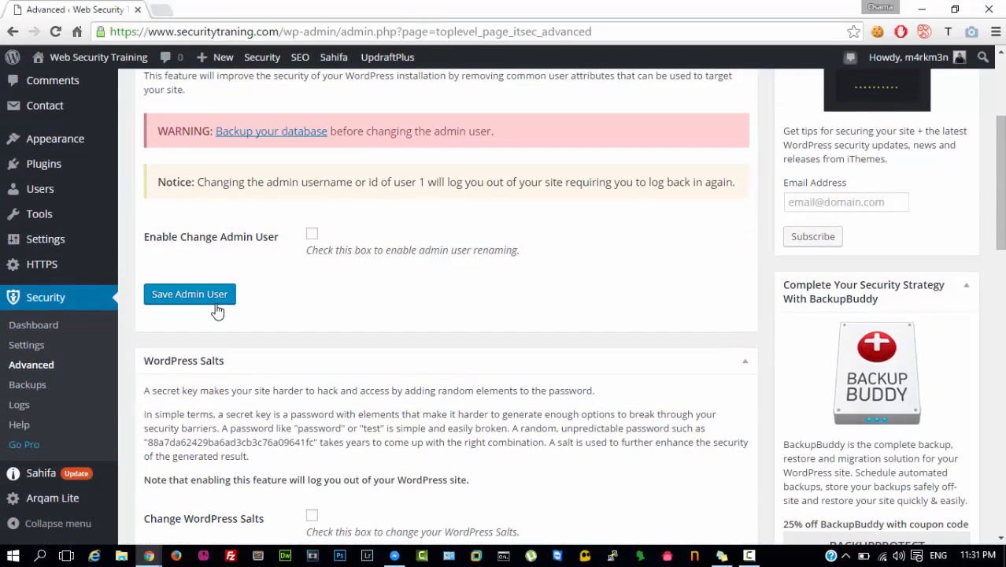
scroll(218, 310, "down", 4)
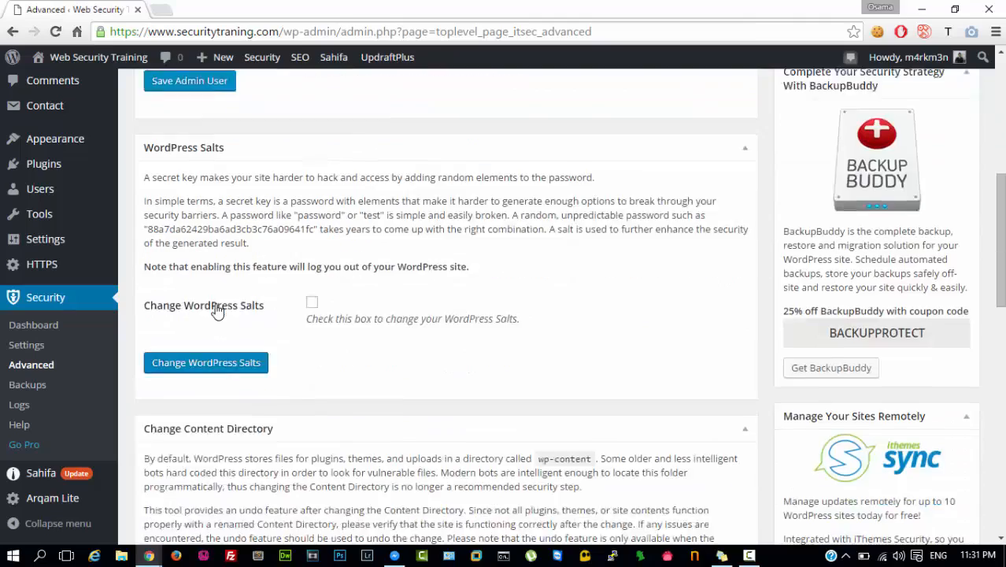
scroll(218, 310, "down", 2)
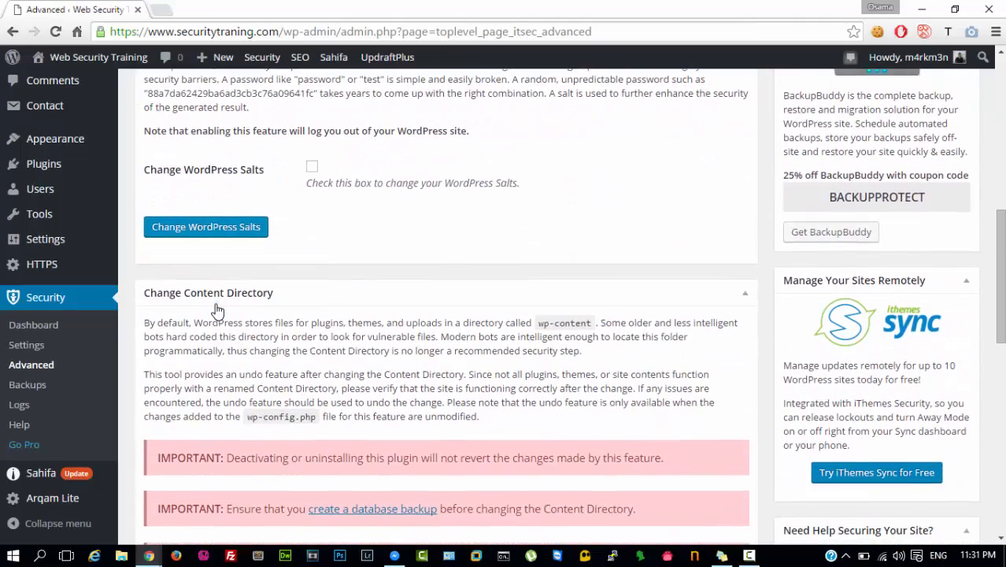
scroll(217, 303, "down", 3)
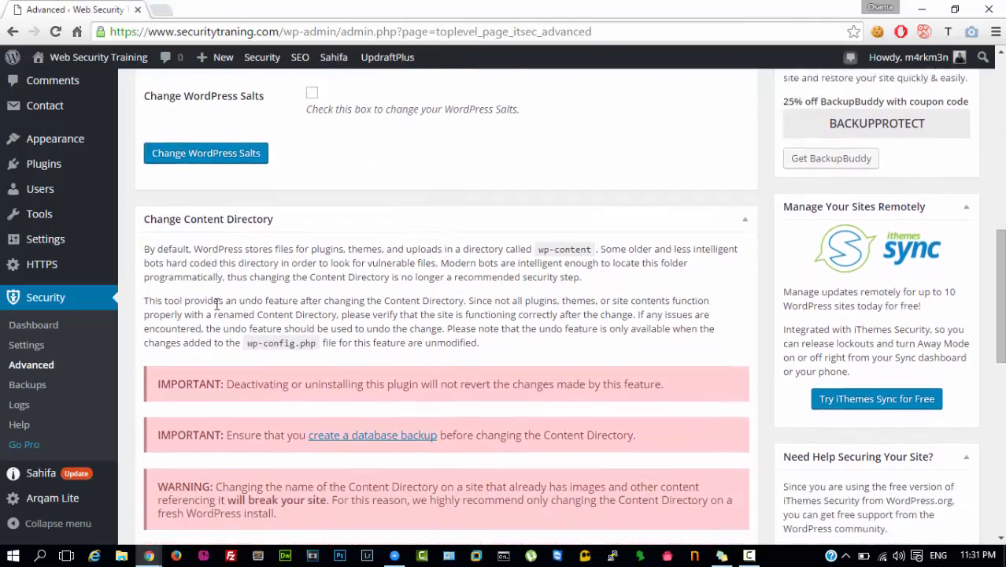
scroll(221, 301, "up", 4)
scroll(220, 301, "up", 3)
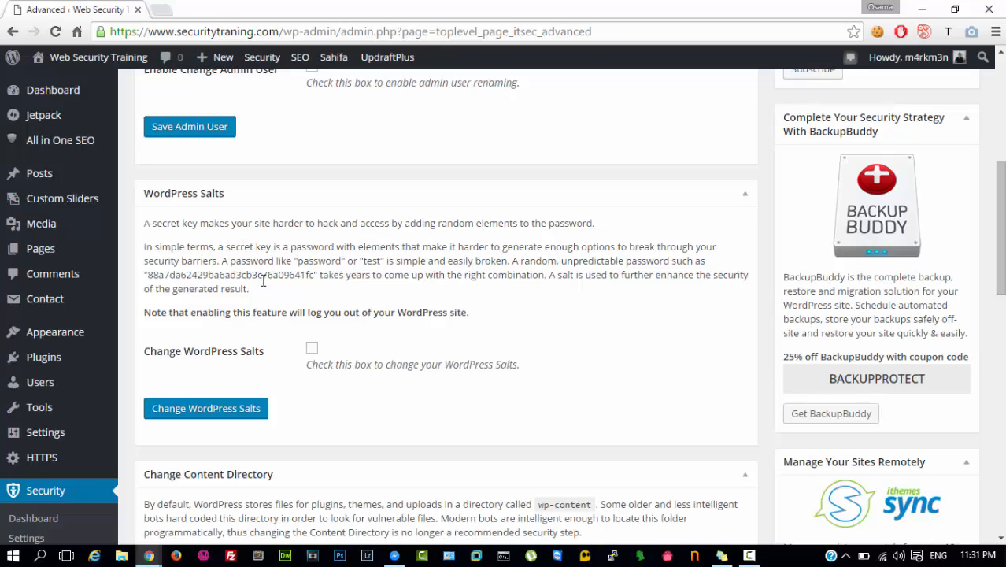
Review the Change Content Directory warnings and directory name option, and the Change Database Prefix section.
scroll(264, 281, "down", 5)
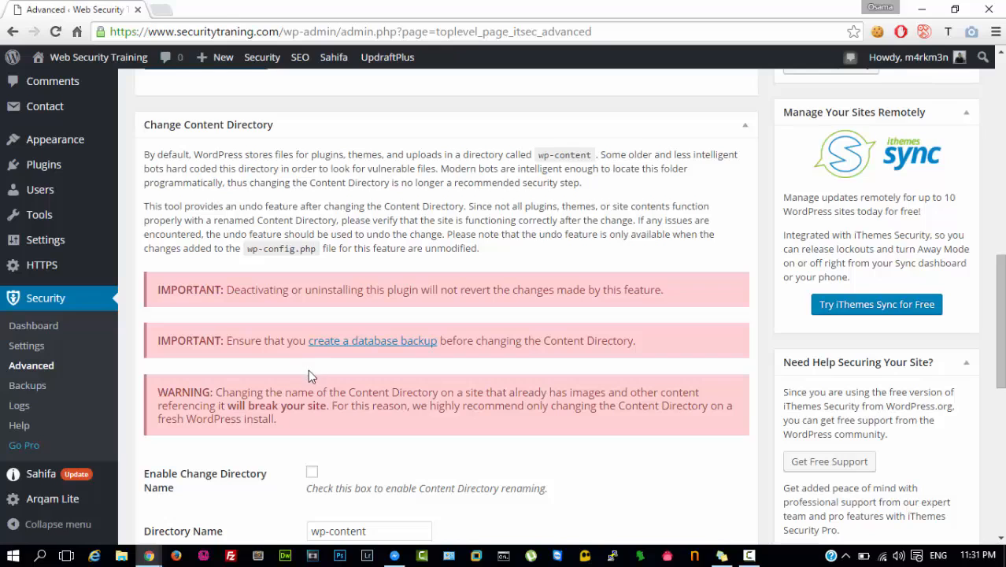
scroll(307, 388, "down", 1)
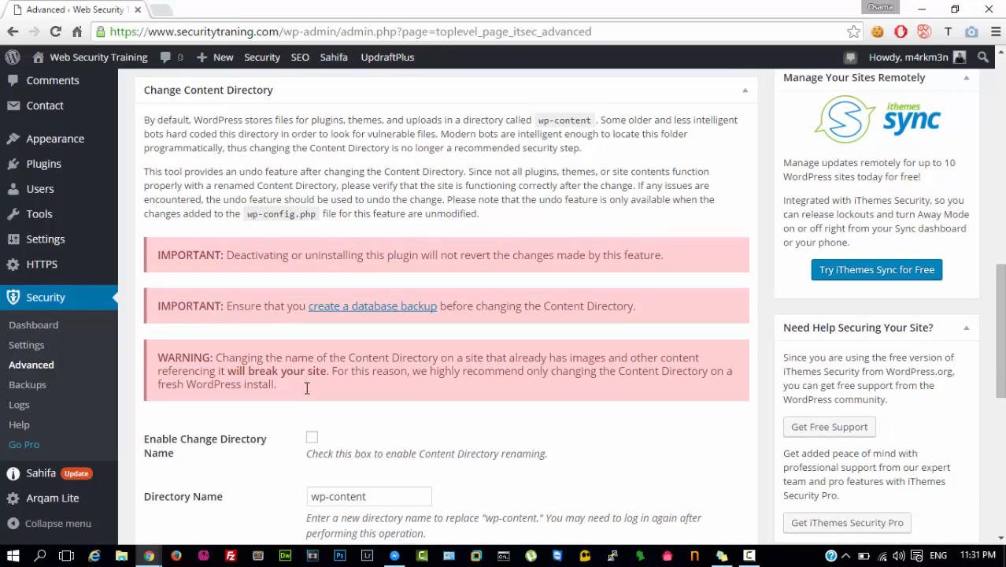
scroll(307, 388, "down", 2)
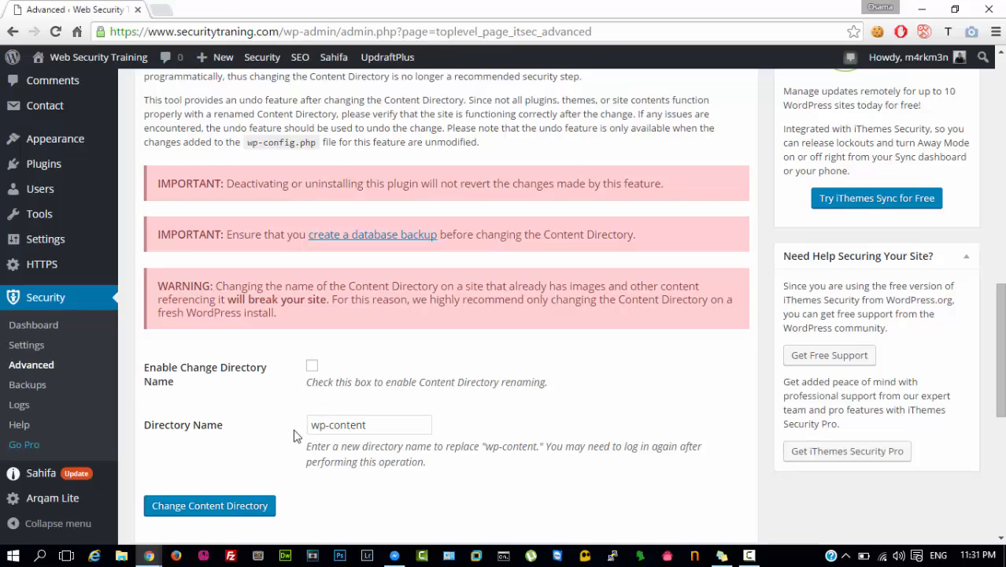
scroll(293, 435, "down", 3)
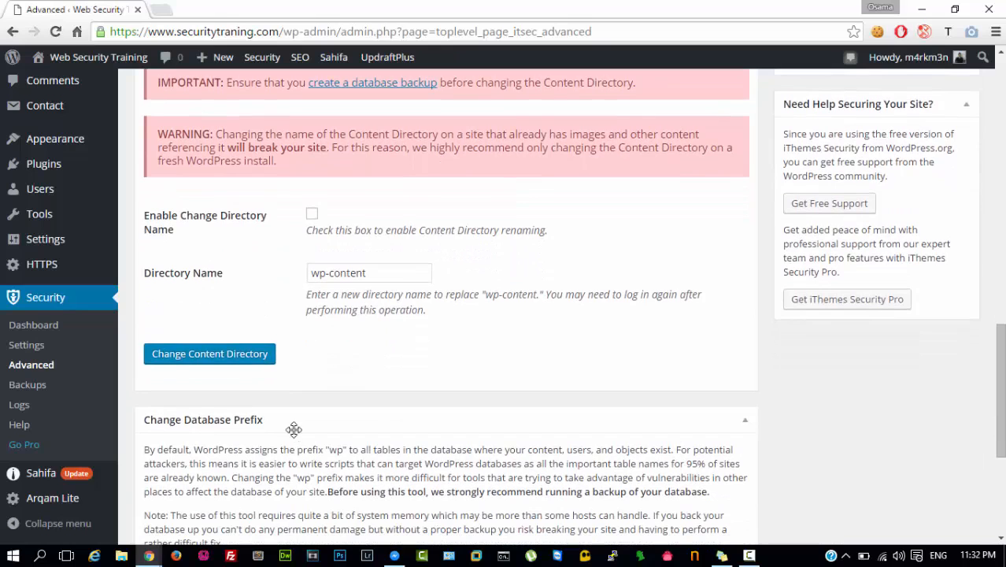
scroll(294, 436, "down", 4)
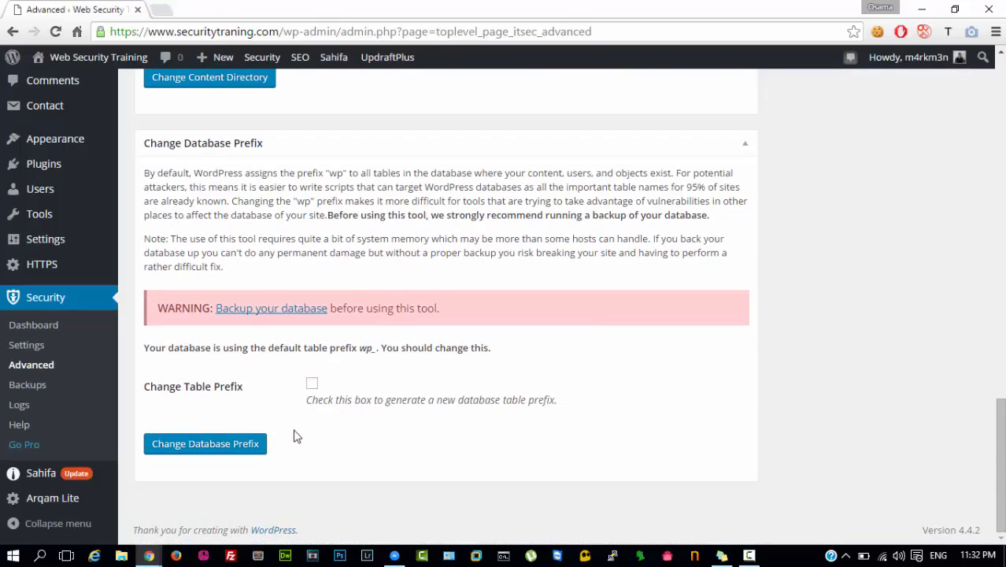
Open the security plugin's Logs page and look through the entries in Security Log Data.
scroll(294, 435, "up", 6)
scroll(295, 435, "up", 9)
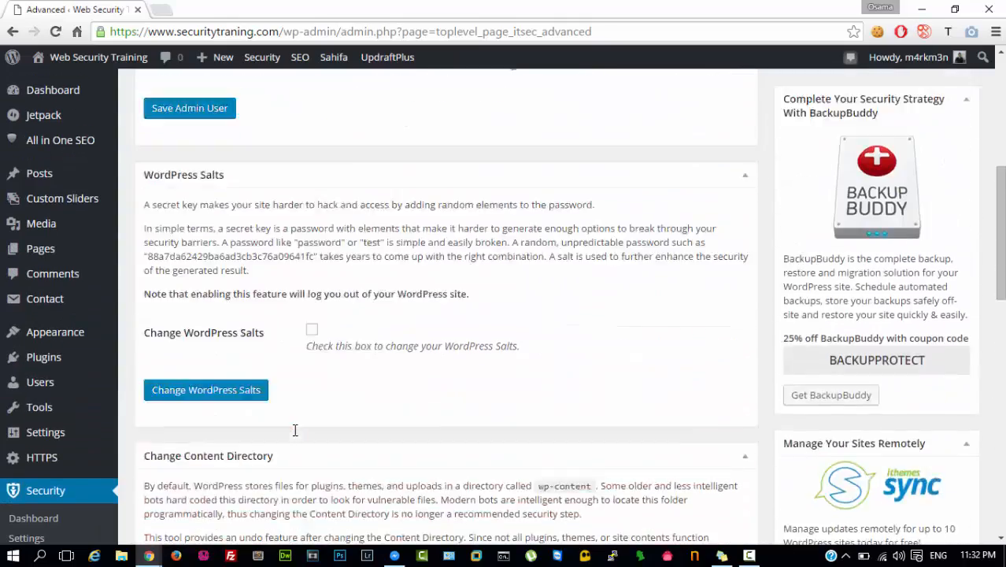
scroll(457, 178, "up", 1)
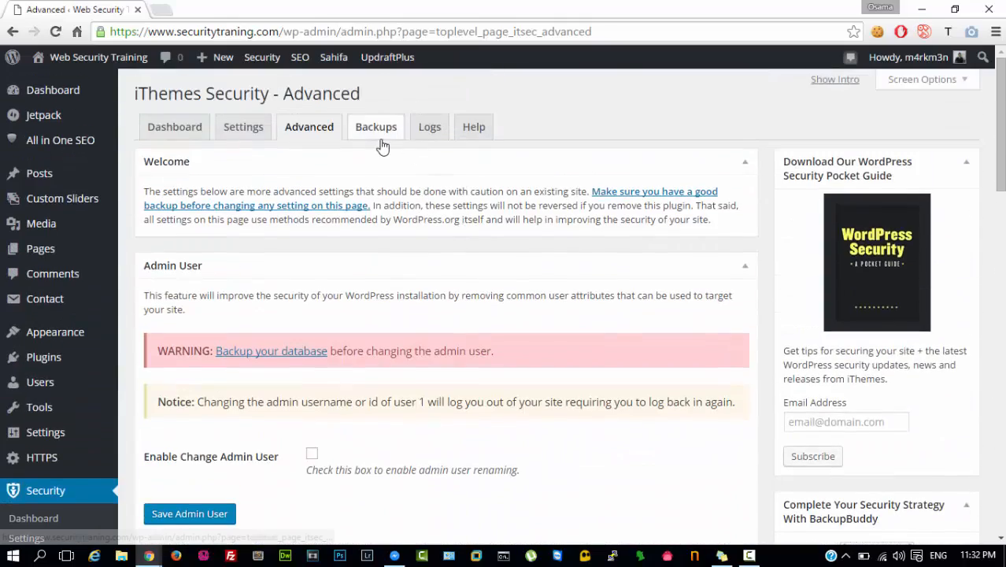
left_click(417, 130)
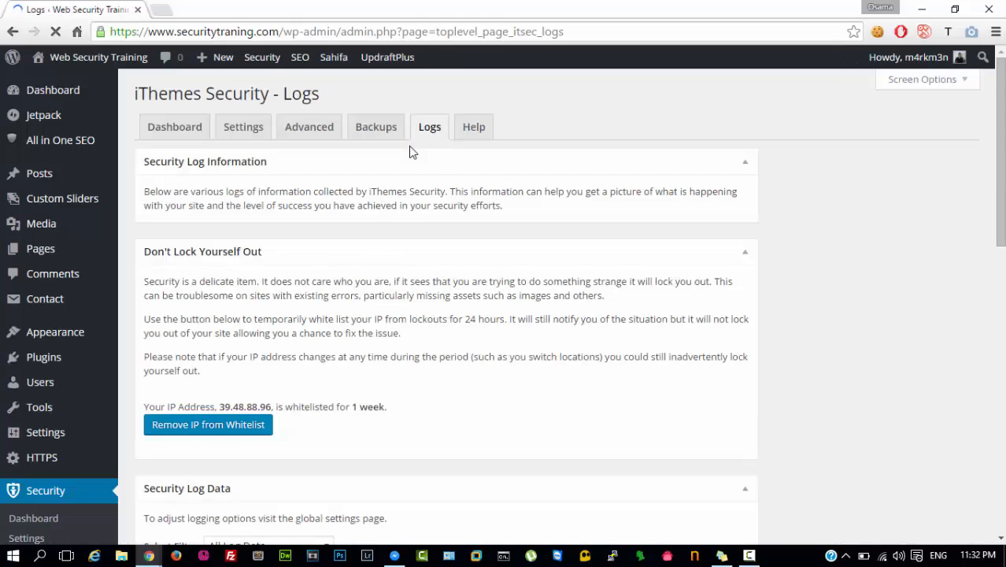
scroll(383, 276, "down", 3)
scroll(383, 275, "down", 1)
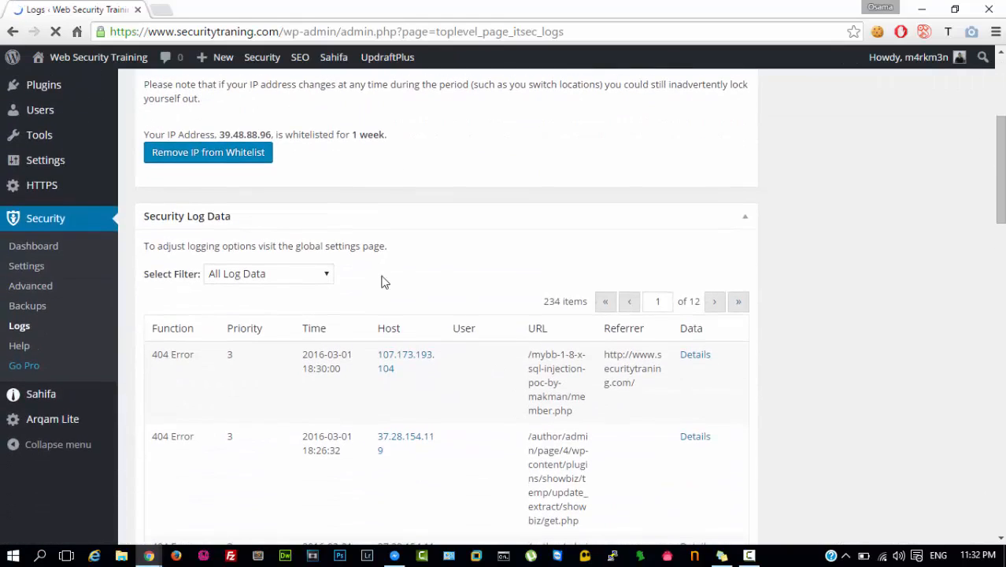
scroll(382, 280, "down", 2)
scroll(352, 378, "down", 5)
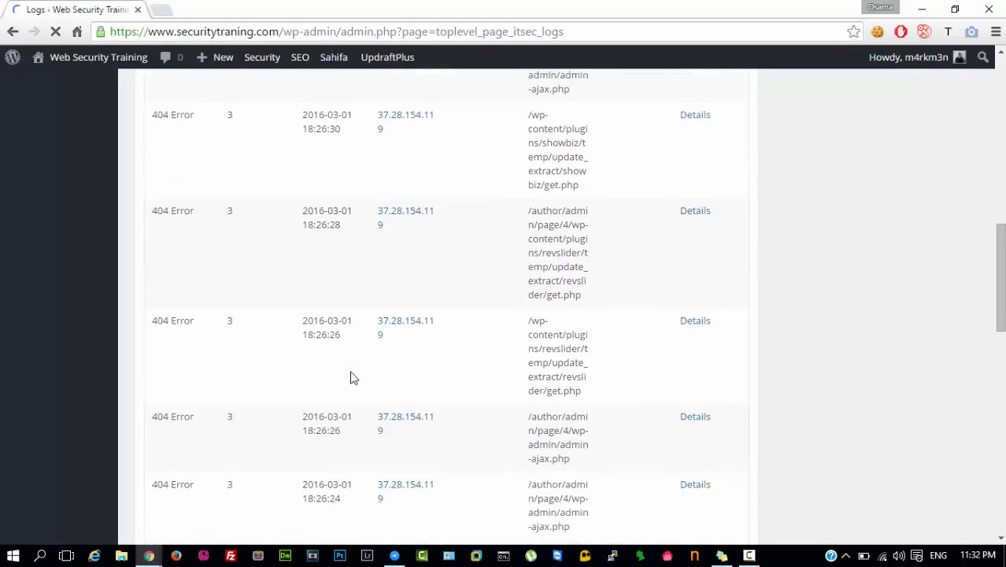
scroll(352, 373, "up", 4)
scroll(266, 223, "up", 2)
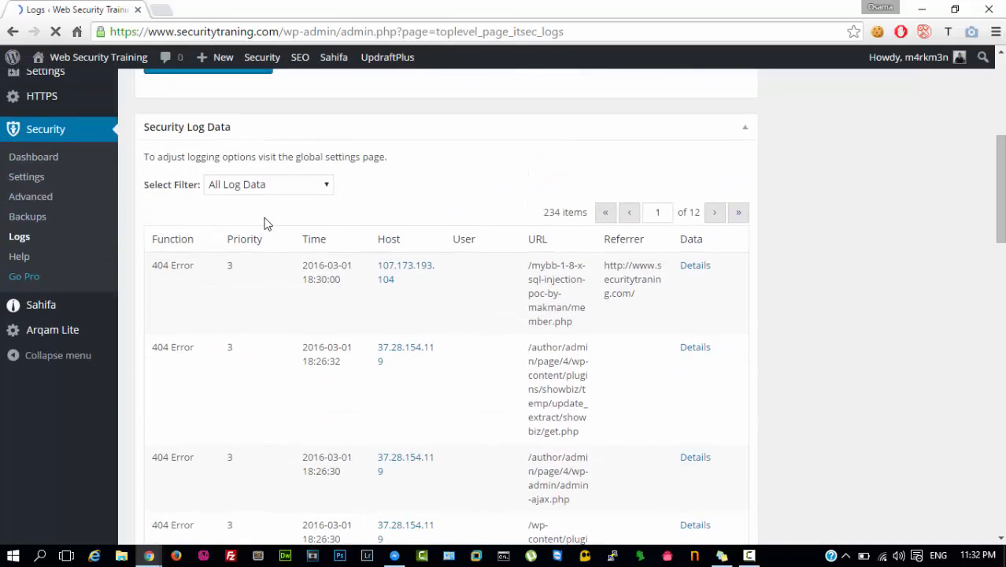
Filter the security log data to 404 Errors Found and examine the listed locations.
left_click(259, 186)
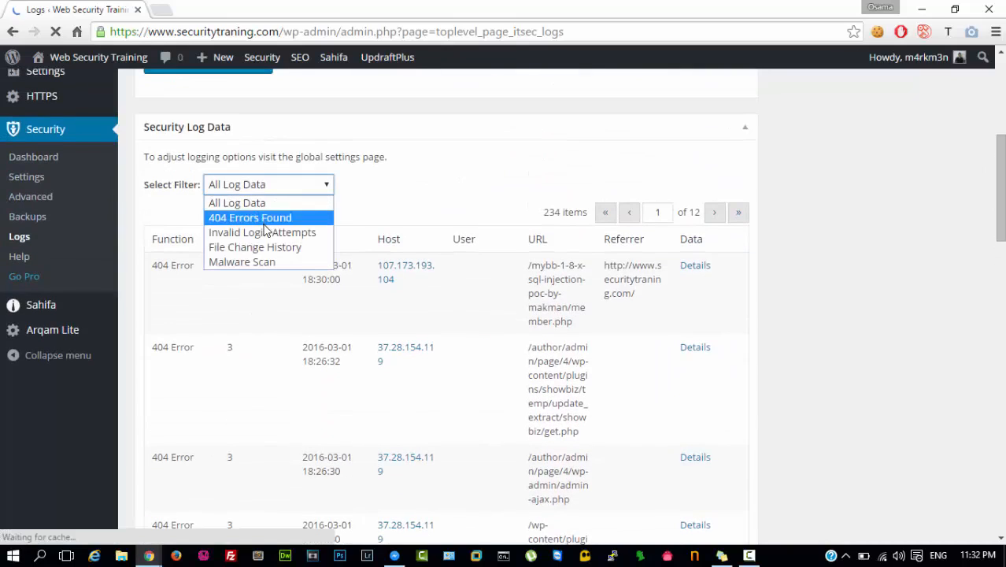
left_click(264, 219)
left_click(285, 192)
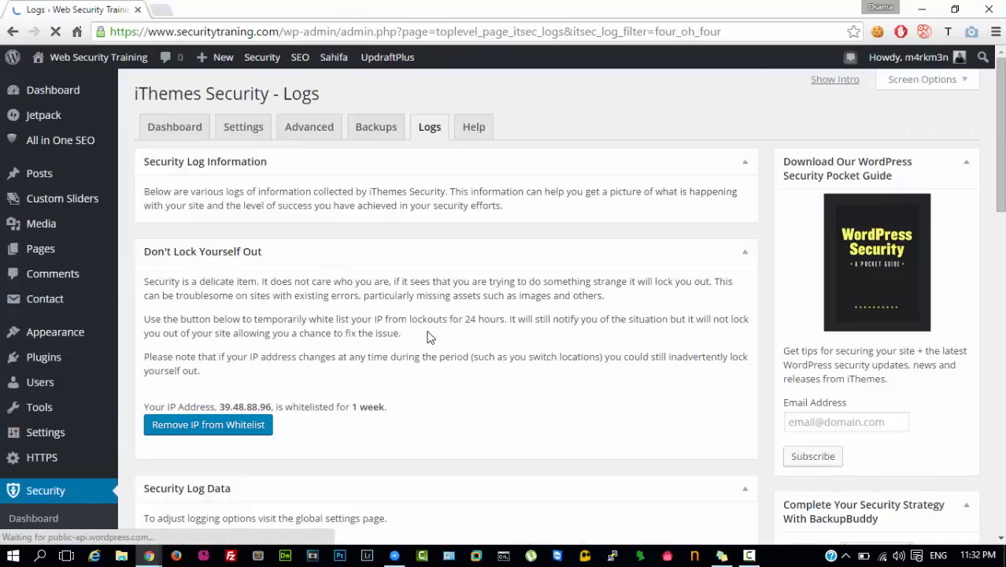
scroll(428, 331, "down", 2)
scroll(428, 332, "down", 2)
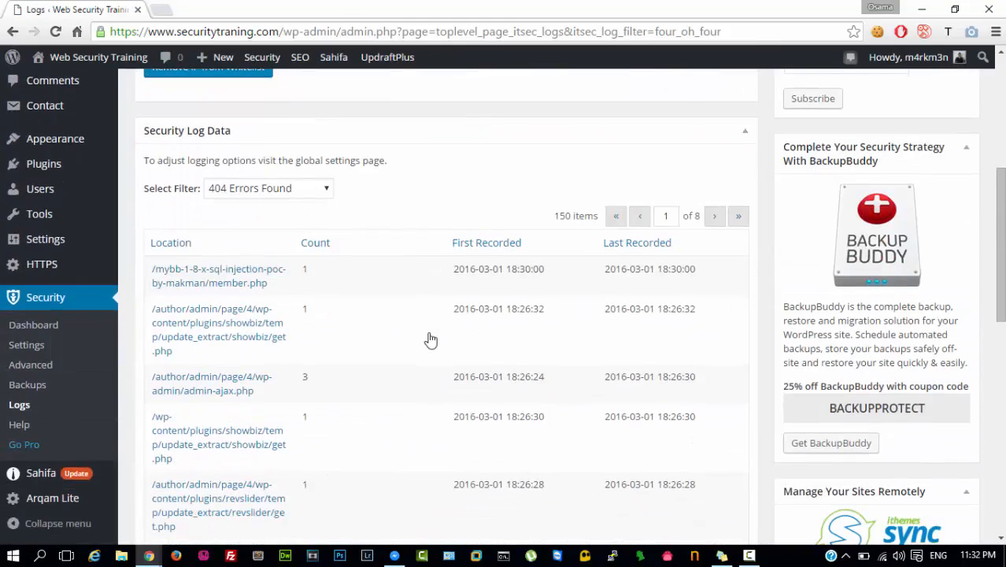
scroll(428, 338, "up", 4)
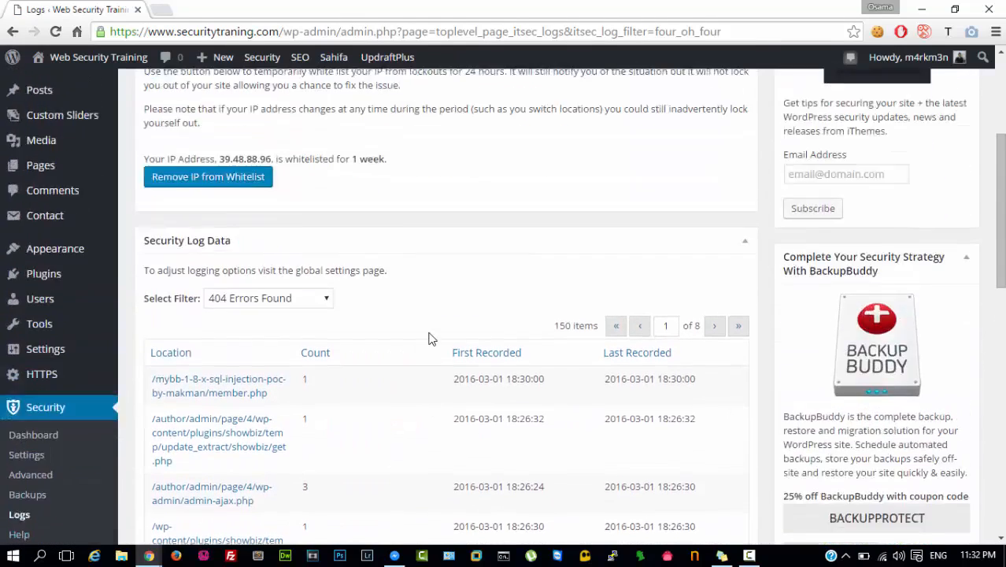